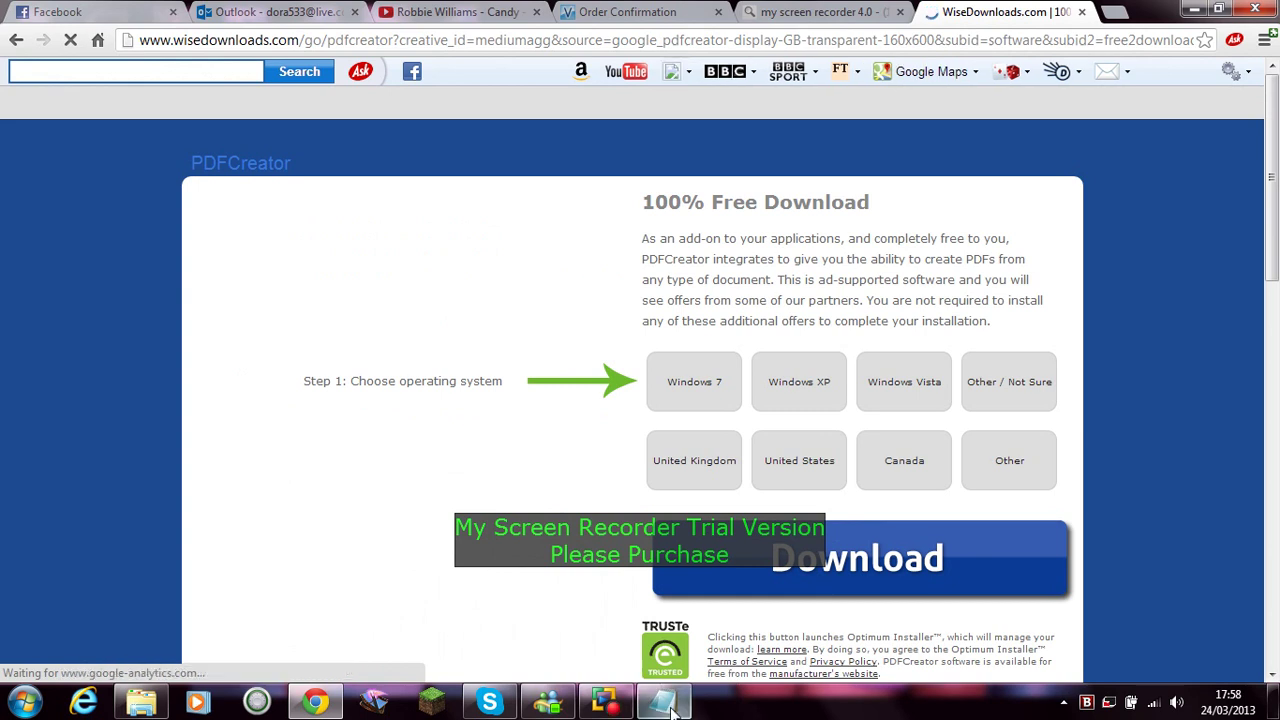
Switch to Notepad and continue the download button note with ". click on it" and, on a new line, "and it should come up with this."
click(662, 702)
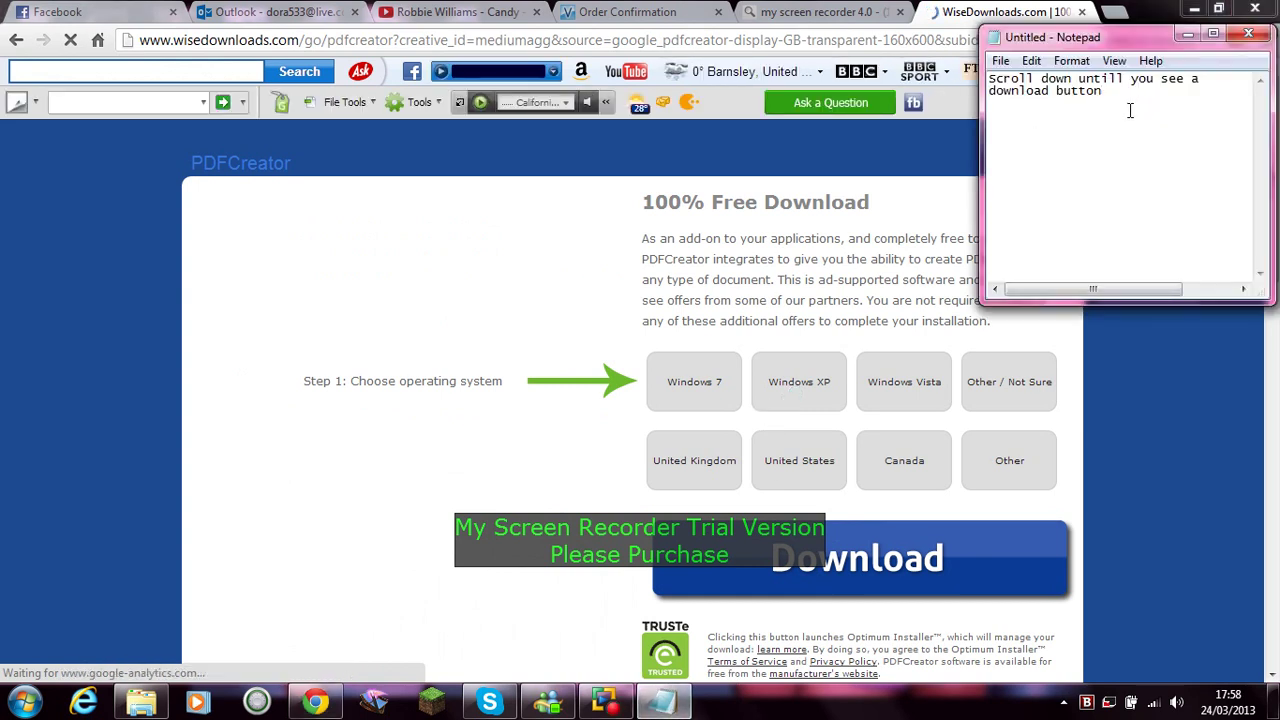
text(click o)
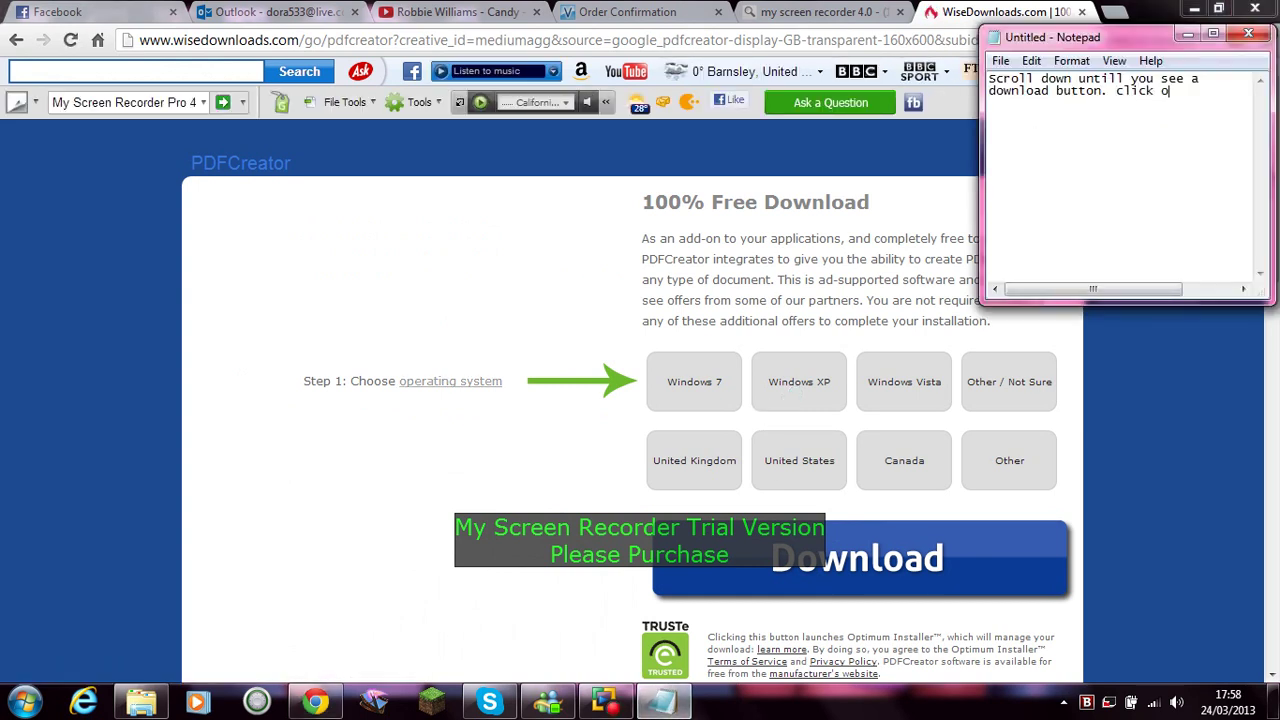
text(n it)
key(Return)
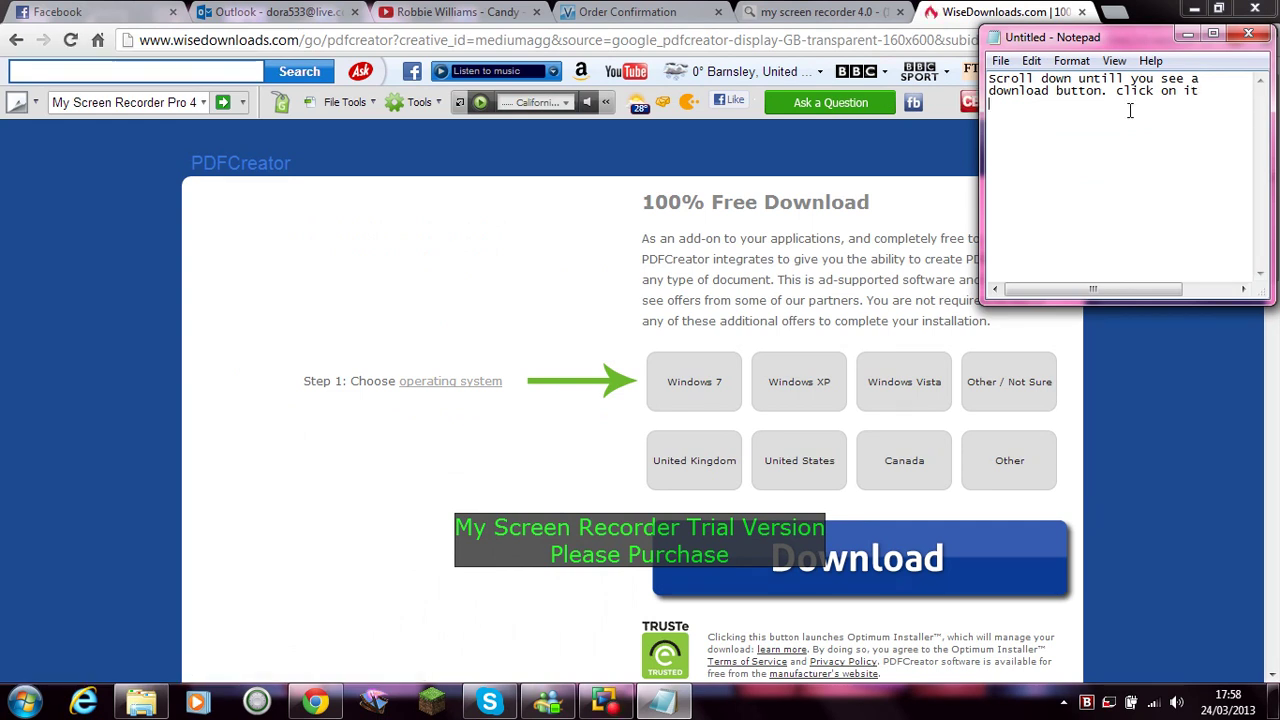
text(and it should com)
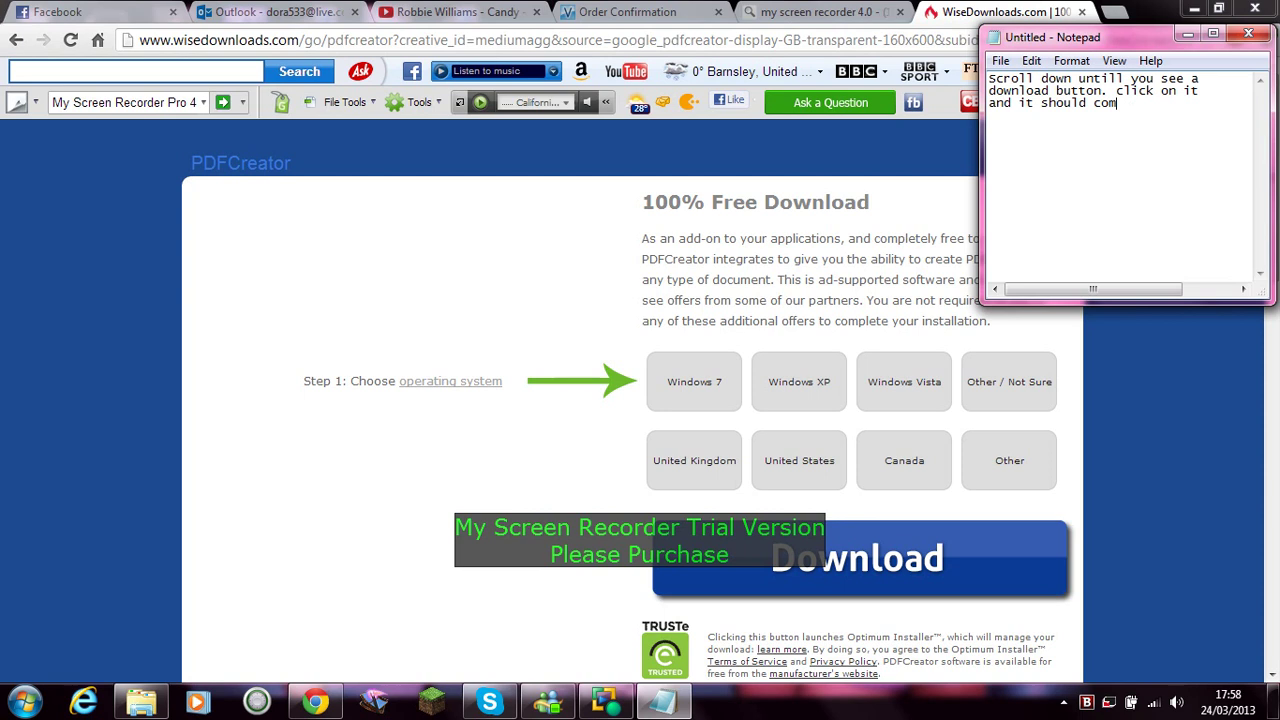
text(e up with this)
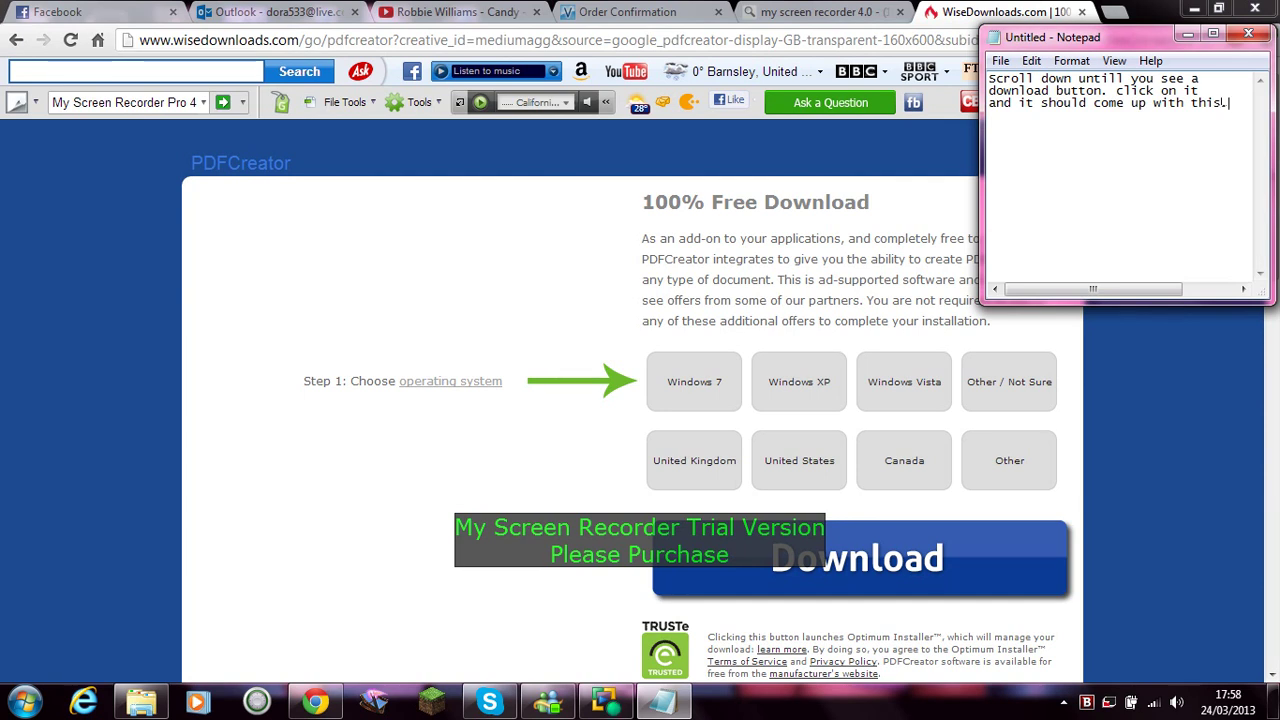
text(.)
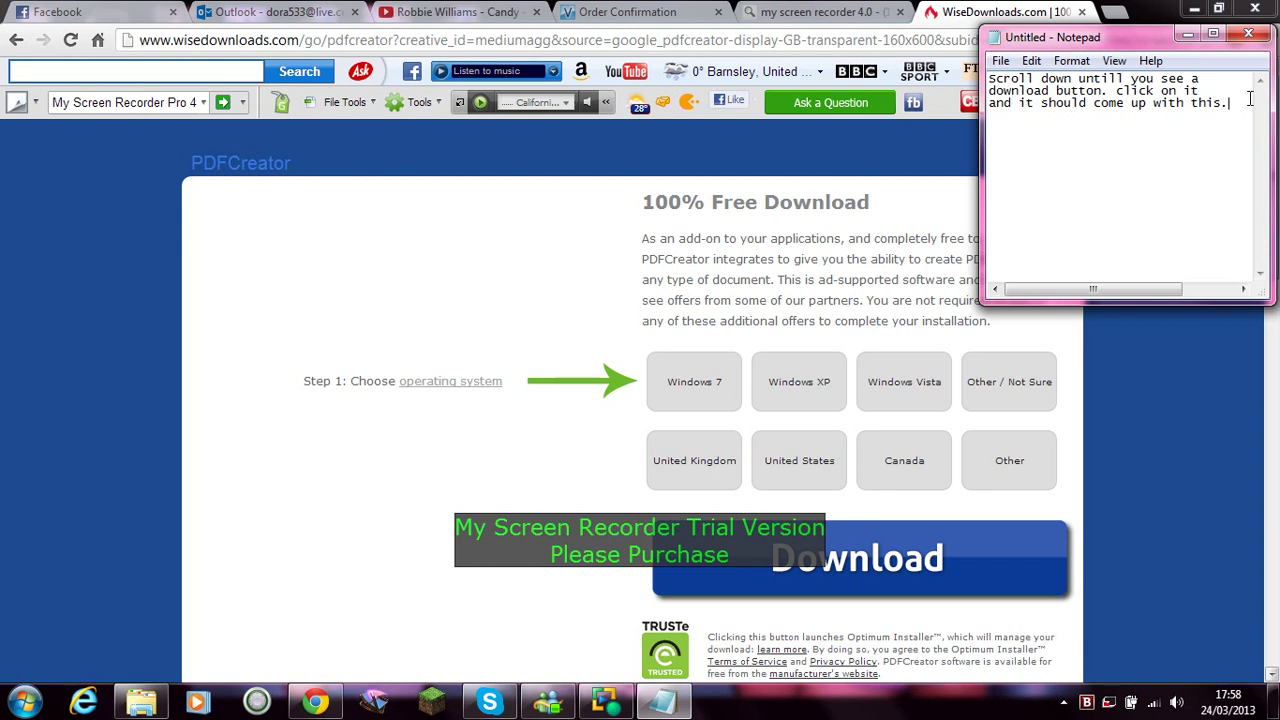
Replace the note with "Once downloaded it should look like this", broken before "look", and bring up the My Screen Recorder window
drag(1237, 103, 995, 48)
key(BackSpace)
key(BackSpace)
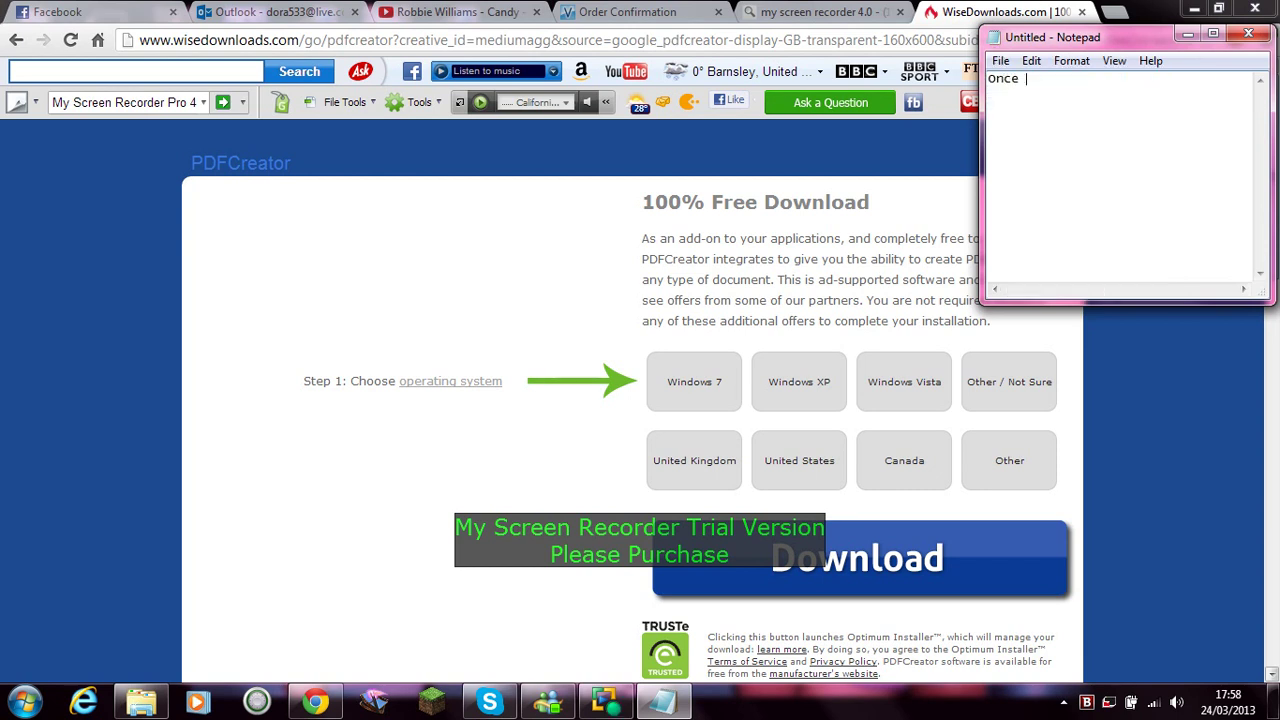
text(Once downloaded it should)
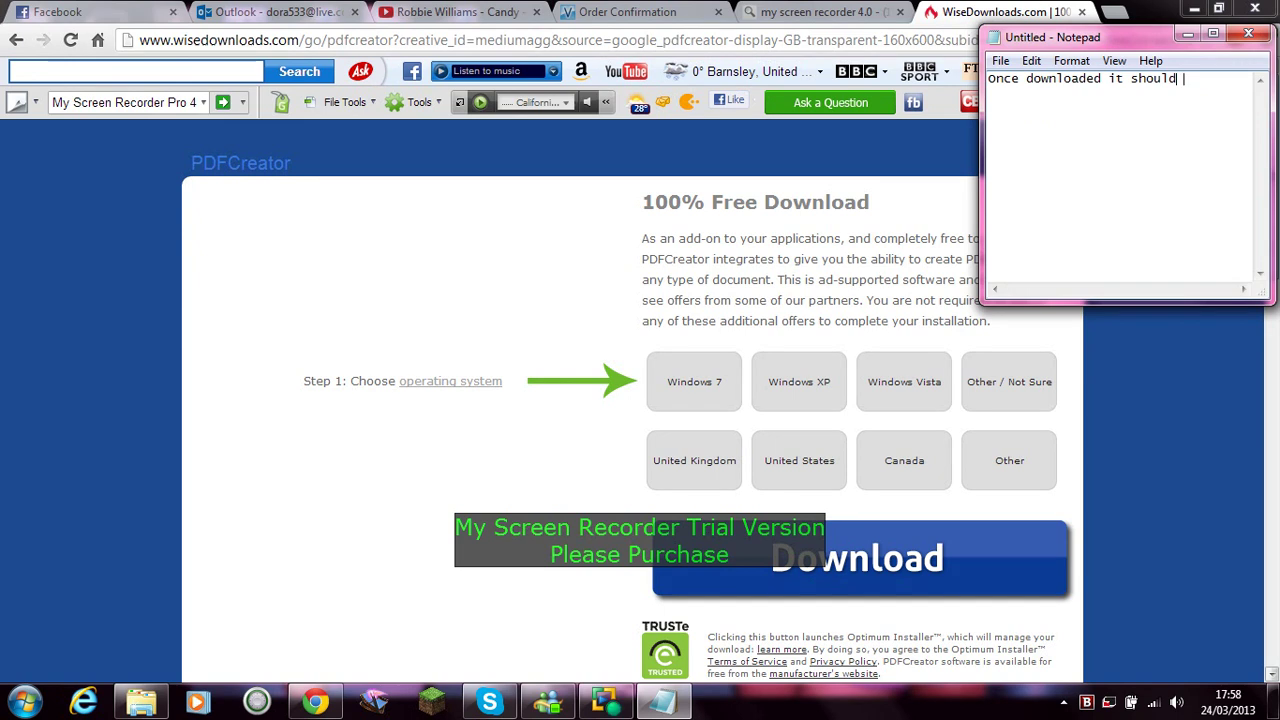
text( look like this)
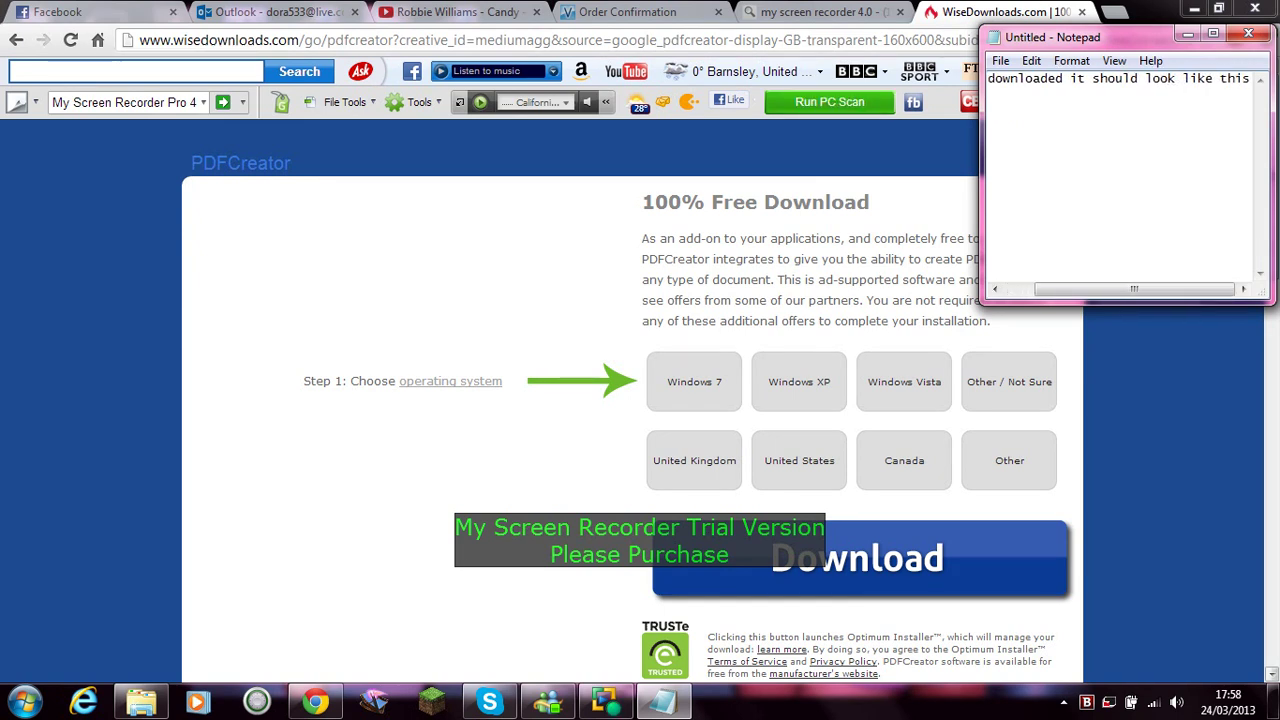
click(1145, 78)
key(Return)
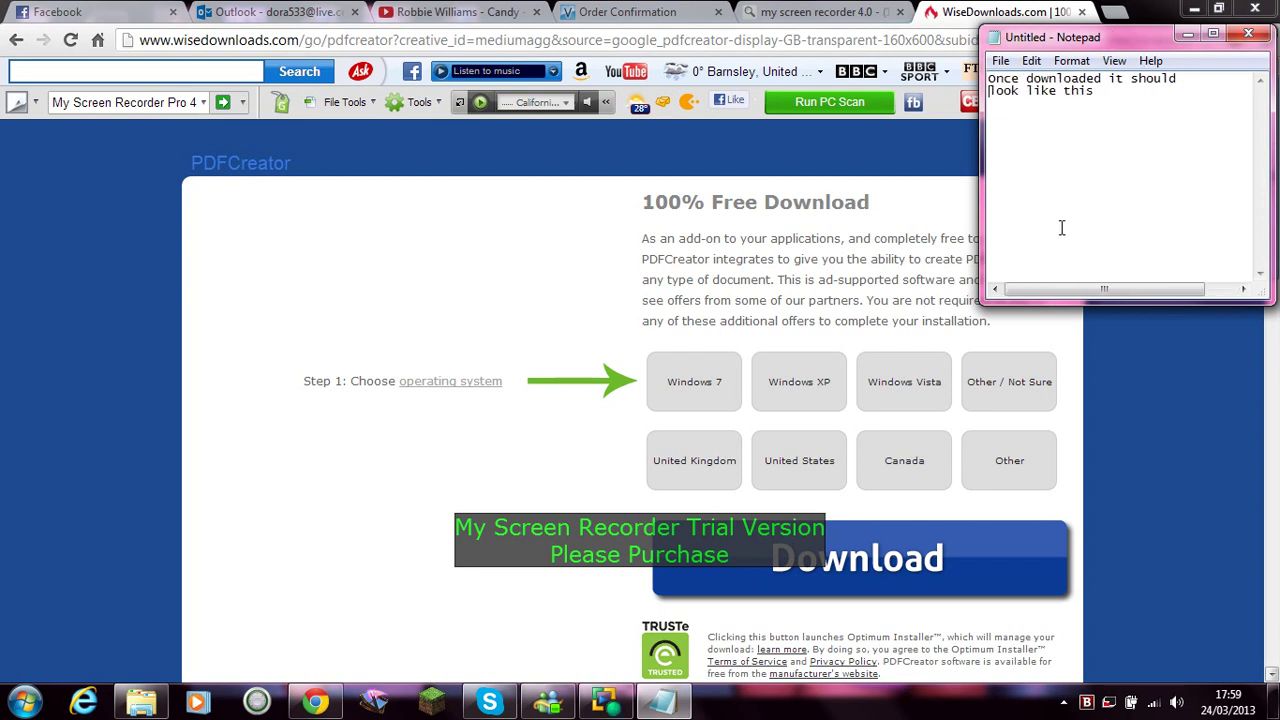
click(600, 705)
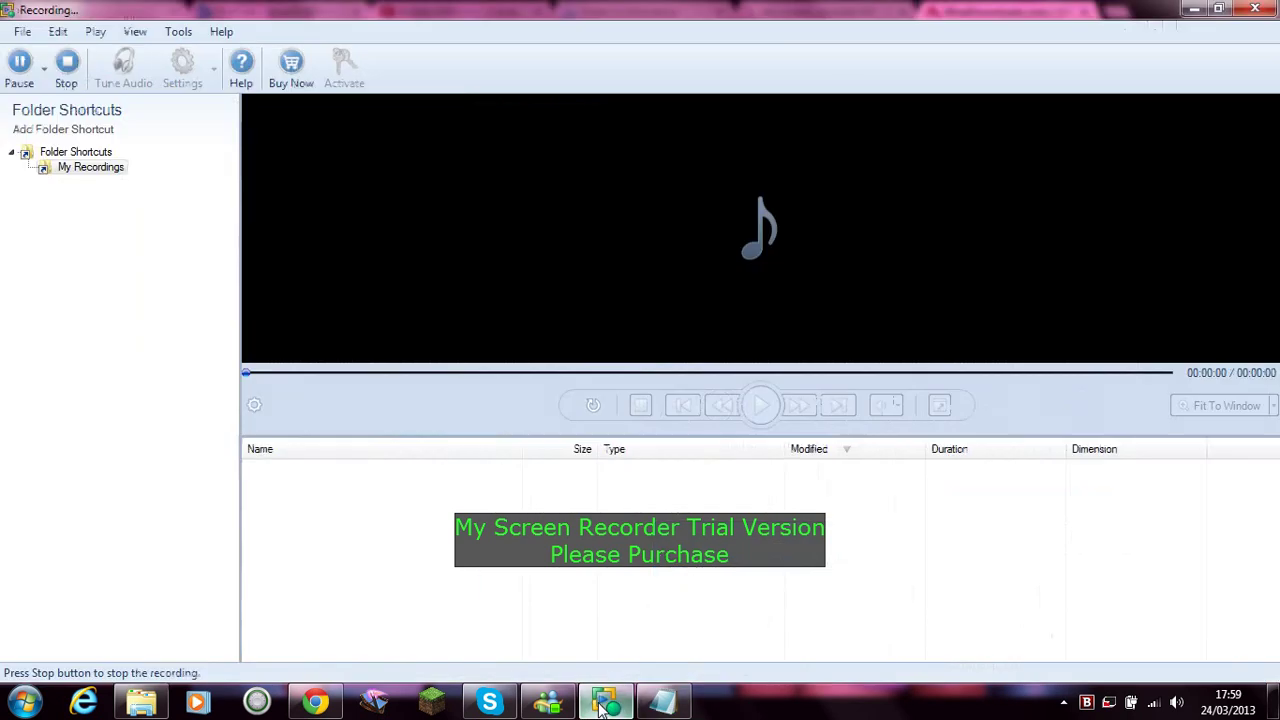
Return to Notepad and replace the note with "Hold on a sec i'm just going t o put anot"
click(660, 705)
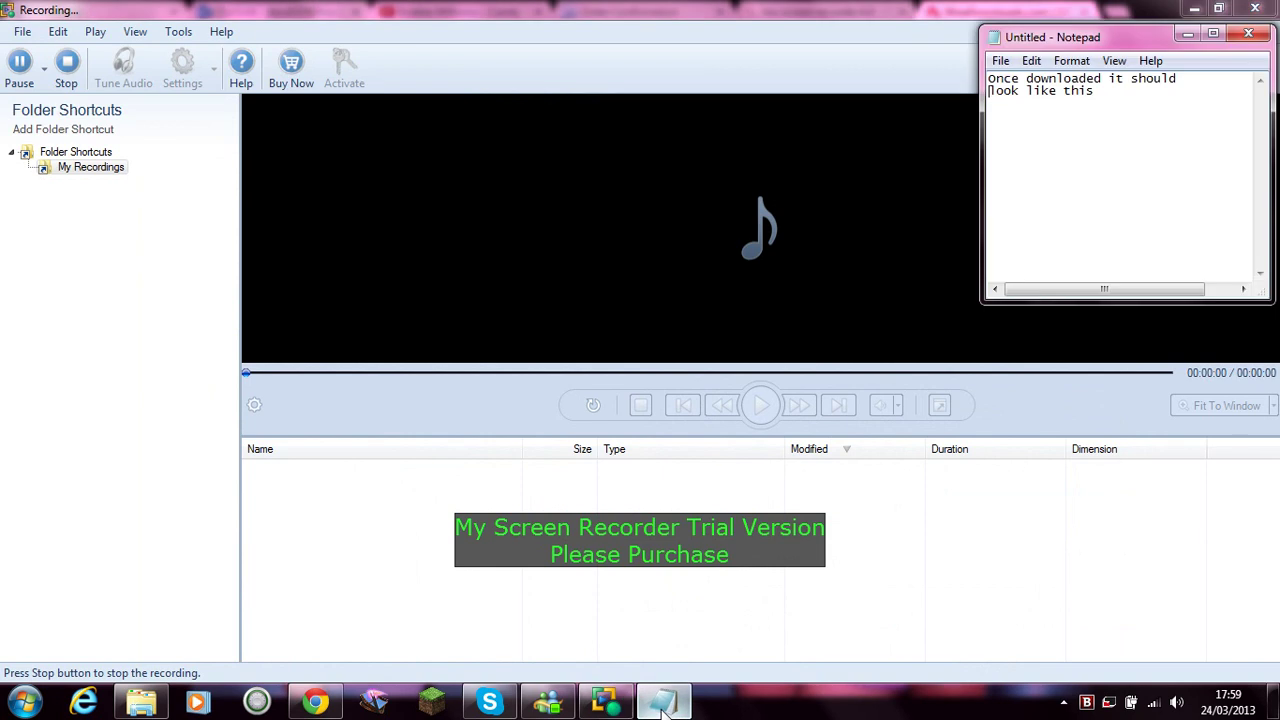
drag(1137, 116, 972, 77)
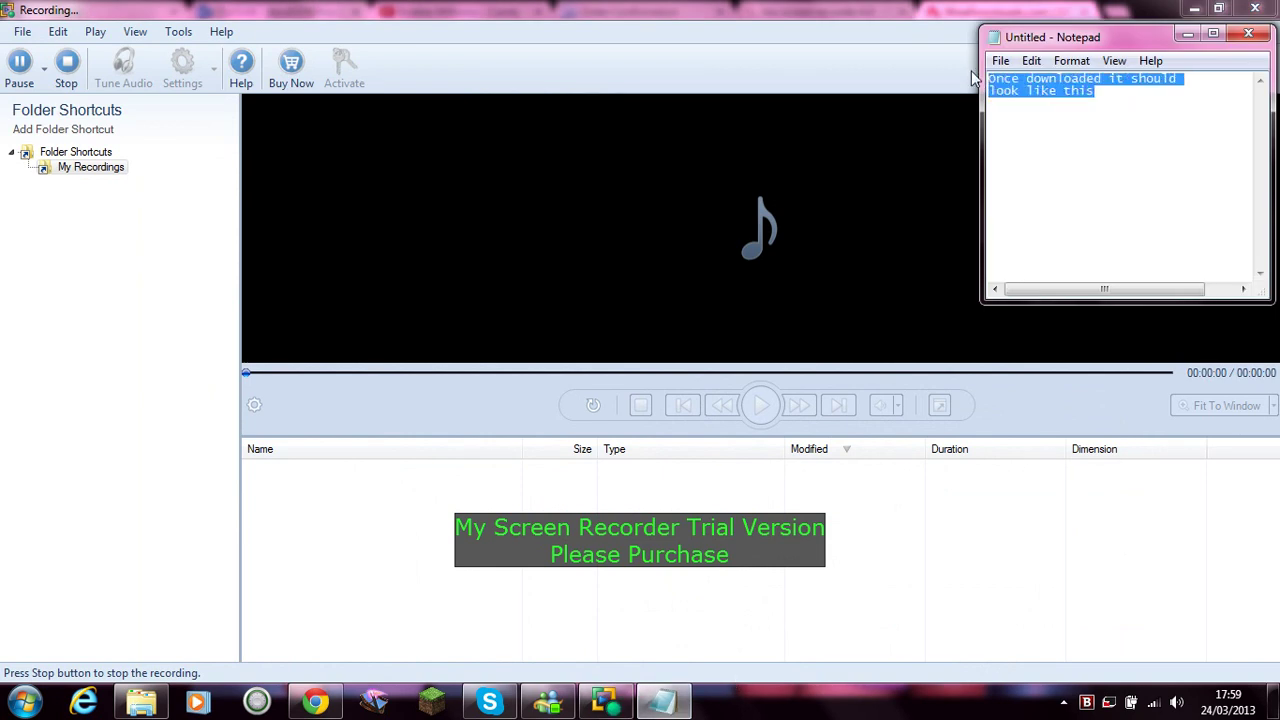
text(Hold on a sec i'm jus)
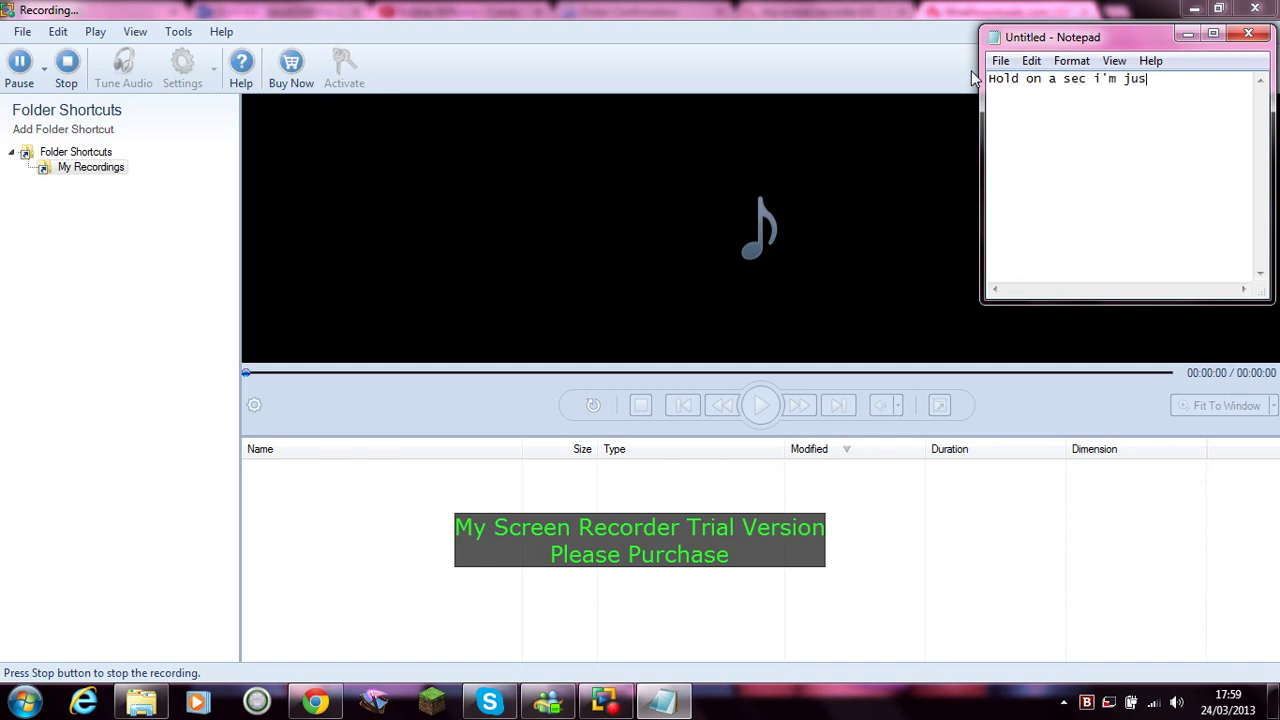
text(g t o put )
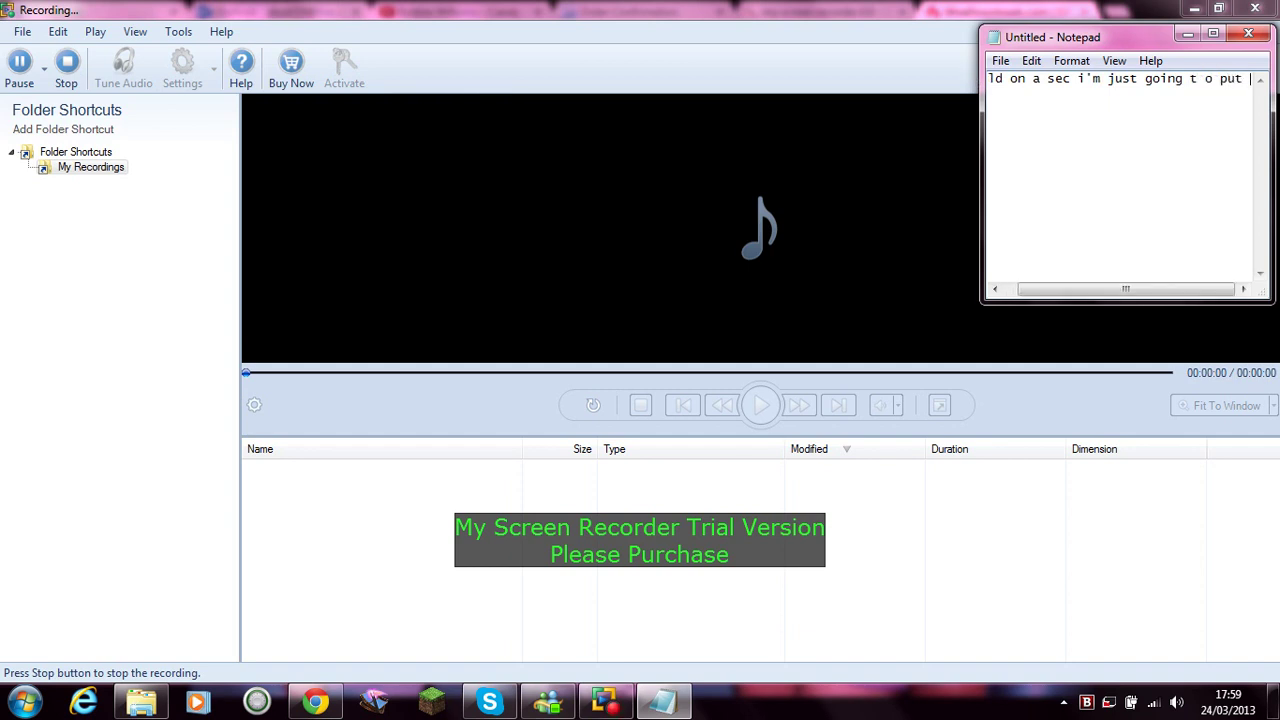
text(anot)
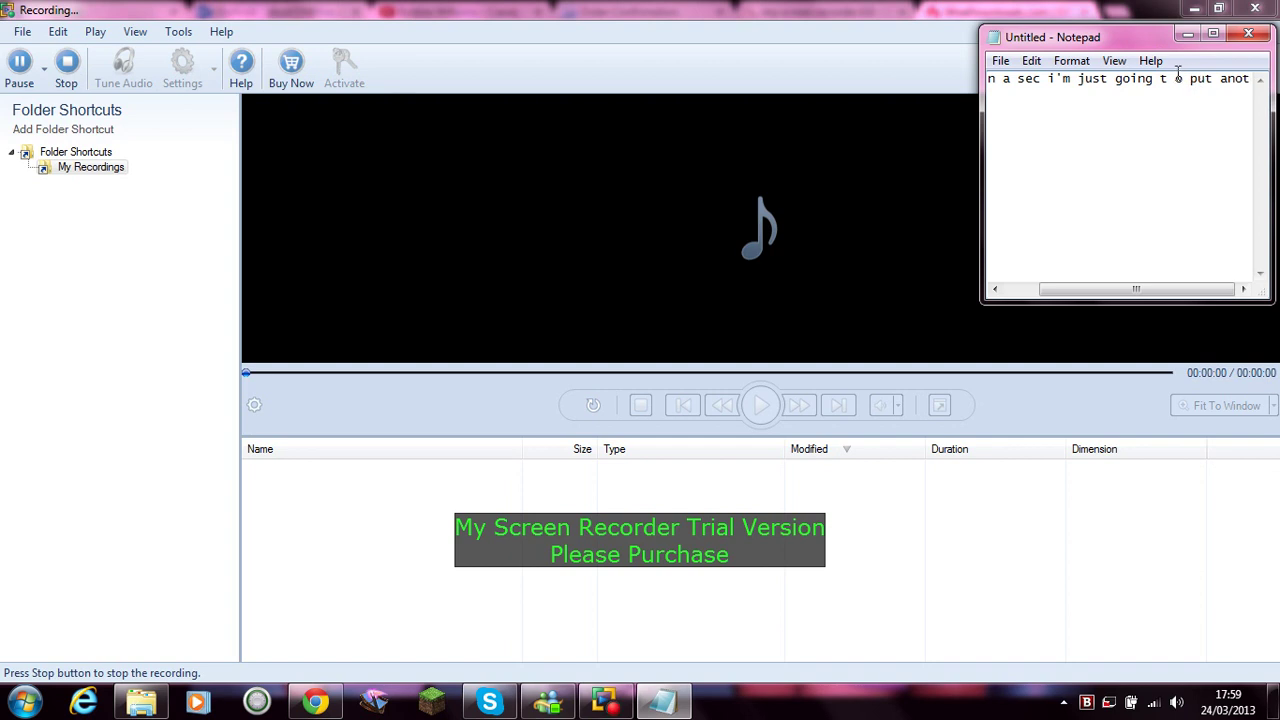
Correct "t o" to "to" in the note and start a new line before "anot"
drag(1190, 78, 1168, 86)
key(BackSpace)
text(on)
key(BackSpace)
click(1212, 78)
key(Return)
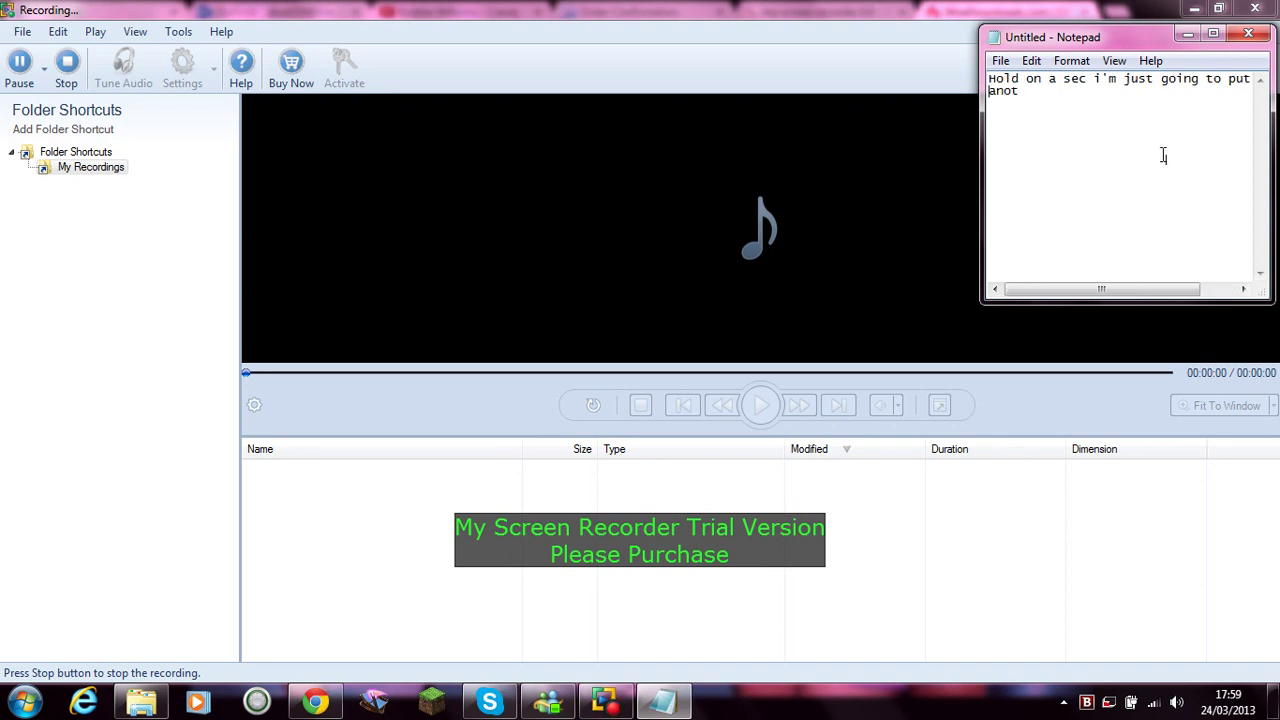
Complete the note's second line so it reads "another song on."
click(1143, 106)
text(o)
key(BackSpace)
text(her song on.)
Switch to the YouTube page in Chrome, search for "wings little mix" and open "Little Mix - Wings (Lyric Video)"
click(318, 703)
click(409, 12)
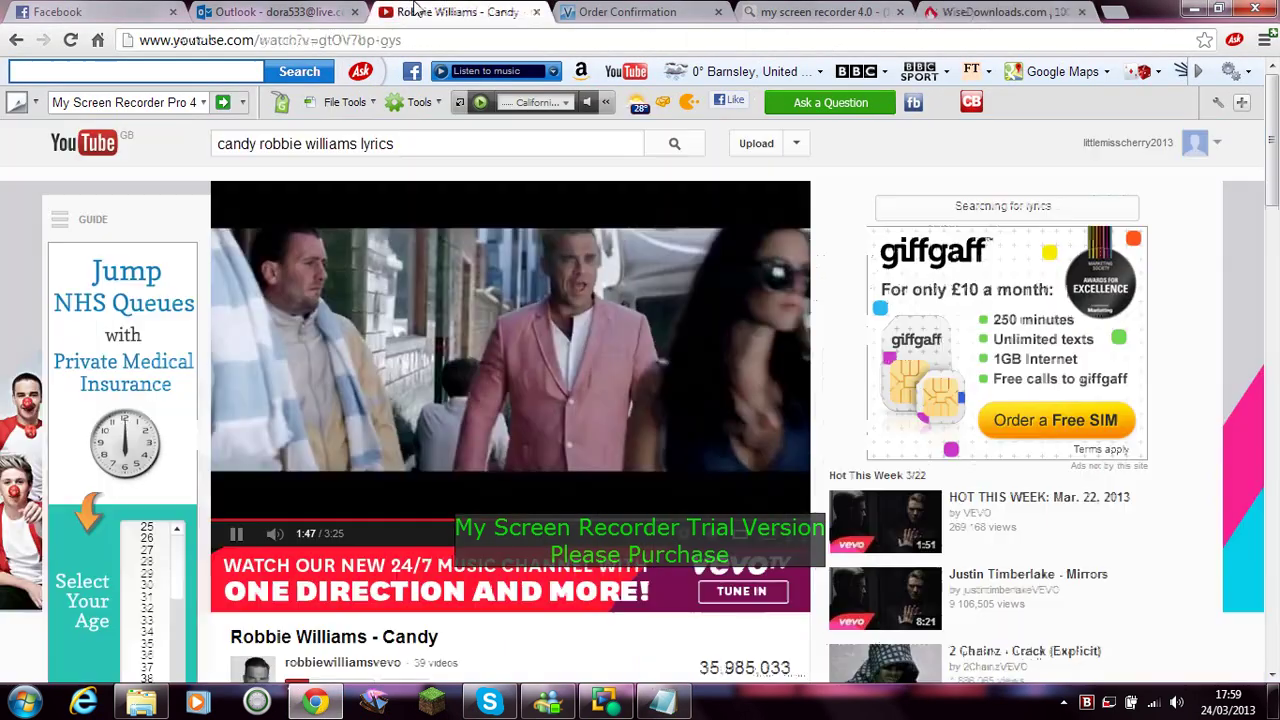
click(421, 143)
drag(421, 143, 216, 143)
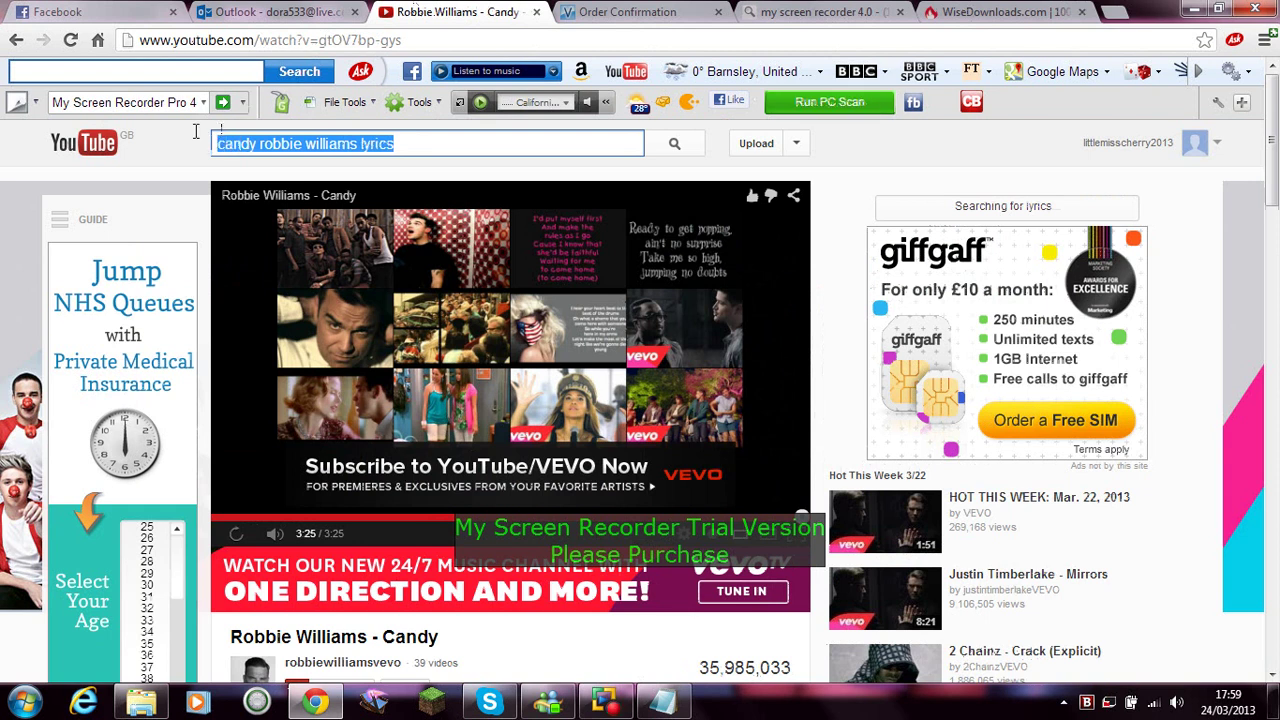
text(Wings)
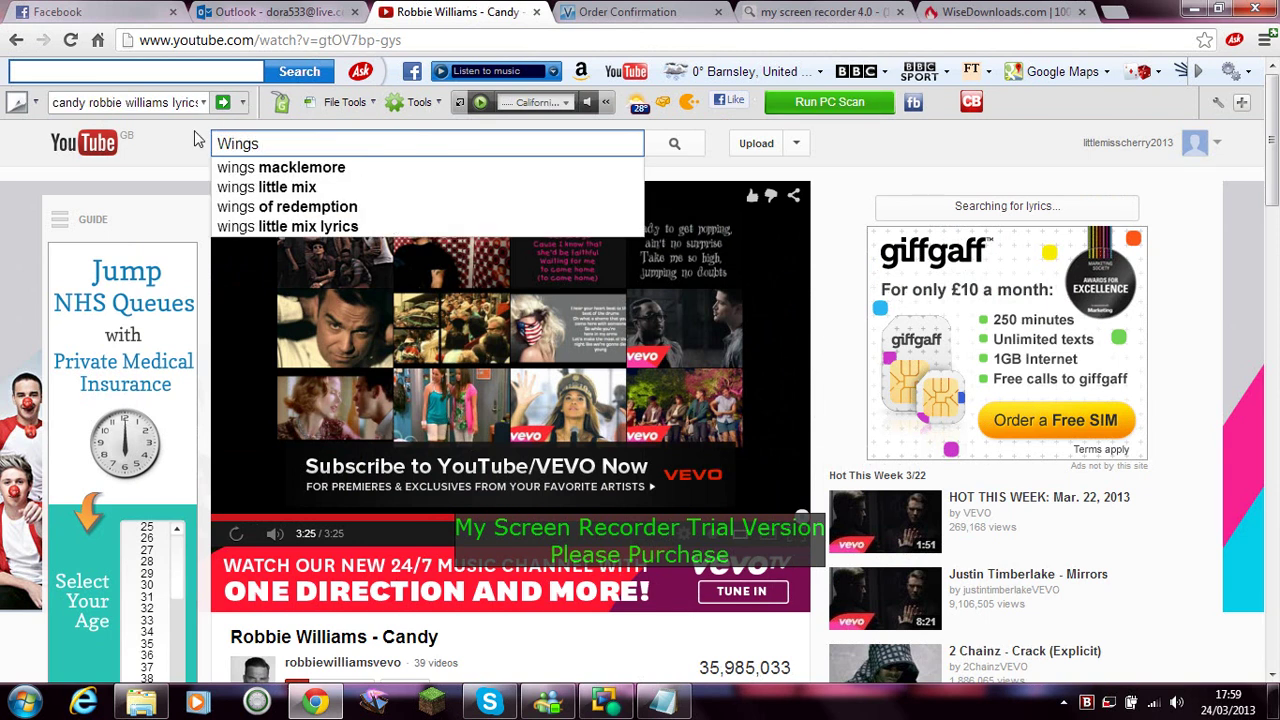
key(Down)
key(Down)
key(Return)
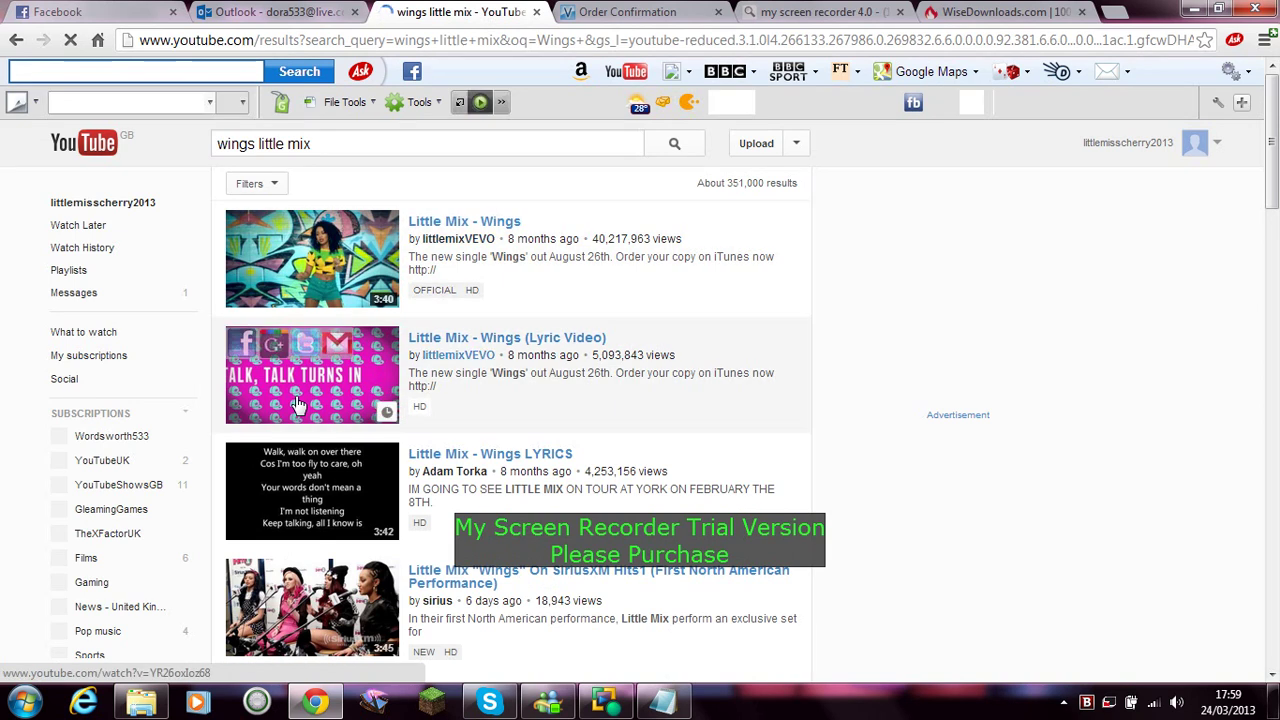
click(297, 403)
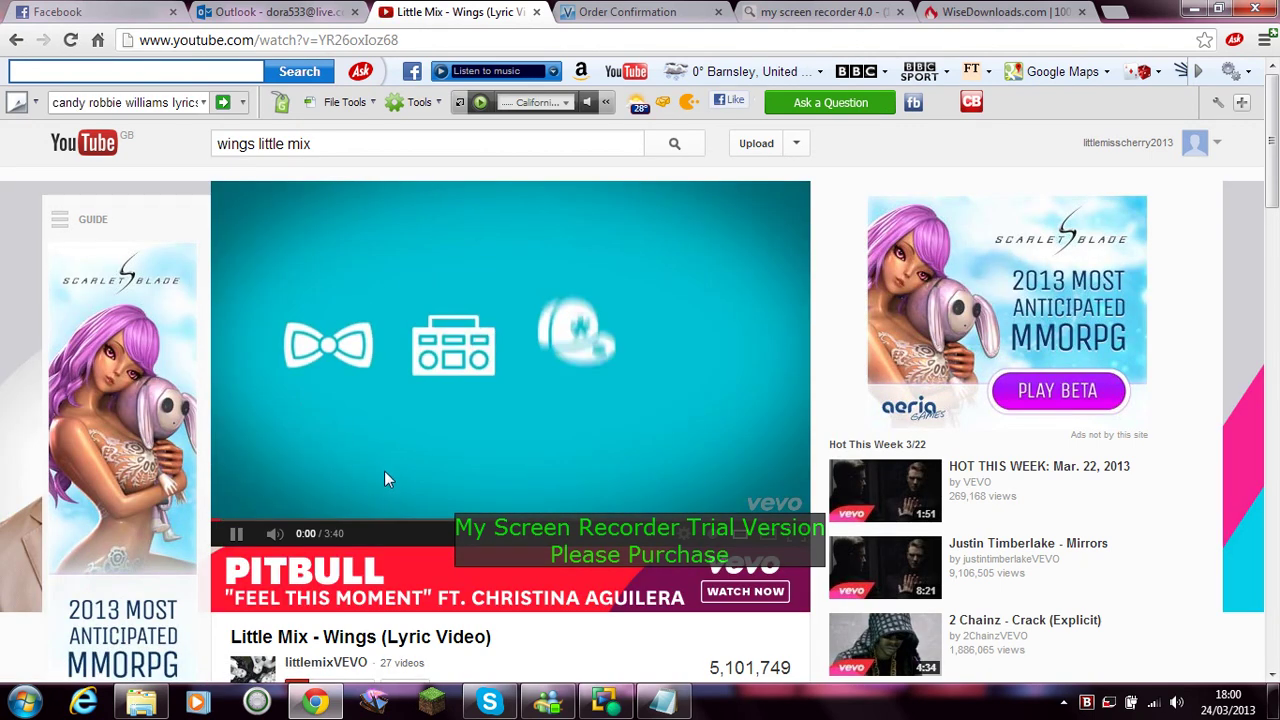
Bring up the My Screen Recorder window with Notepad over it and replace the note with "Done."
click(605, 702)
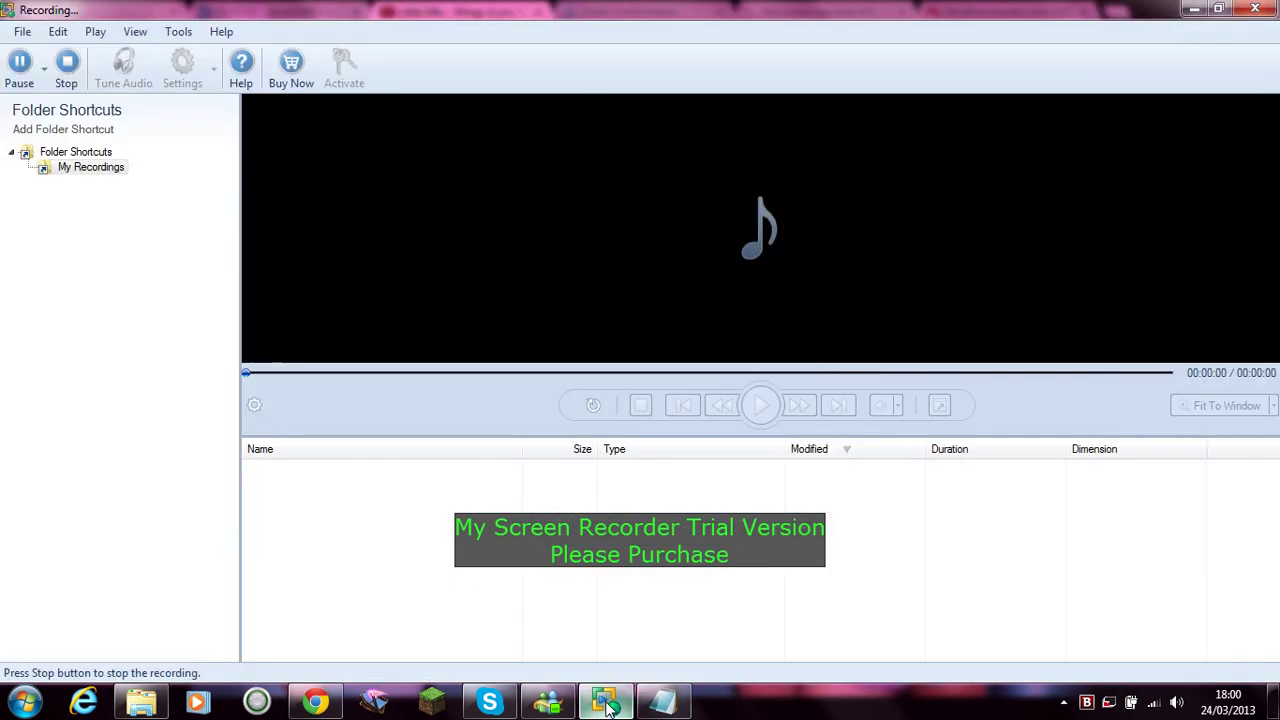
click(662, 702)
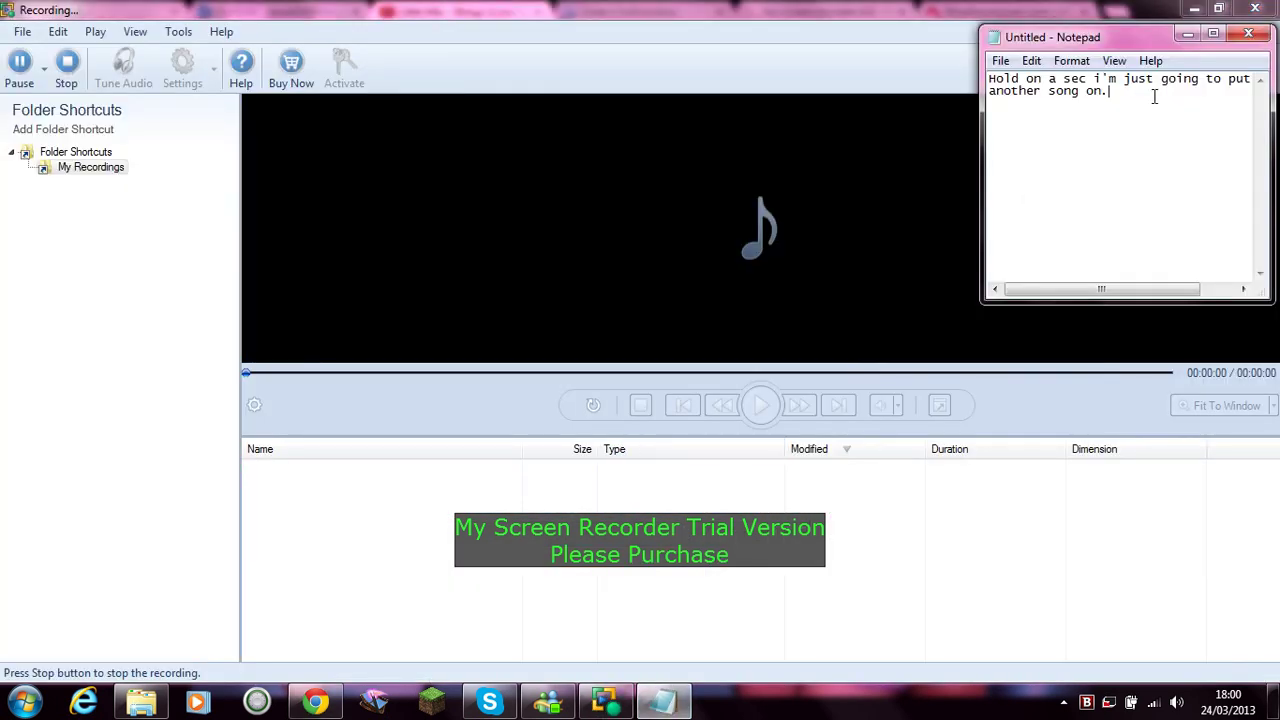
drag(1153, 101, 912, 48)
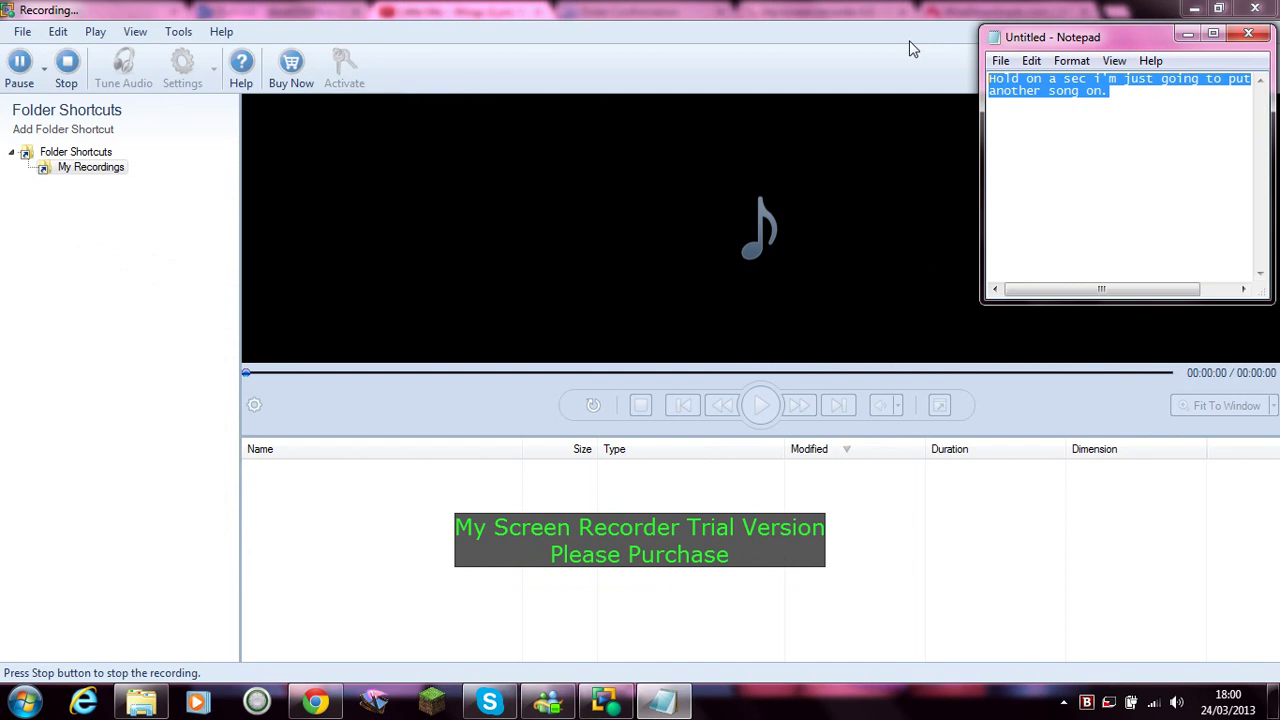
text(Done)
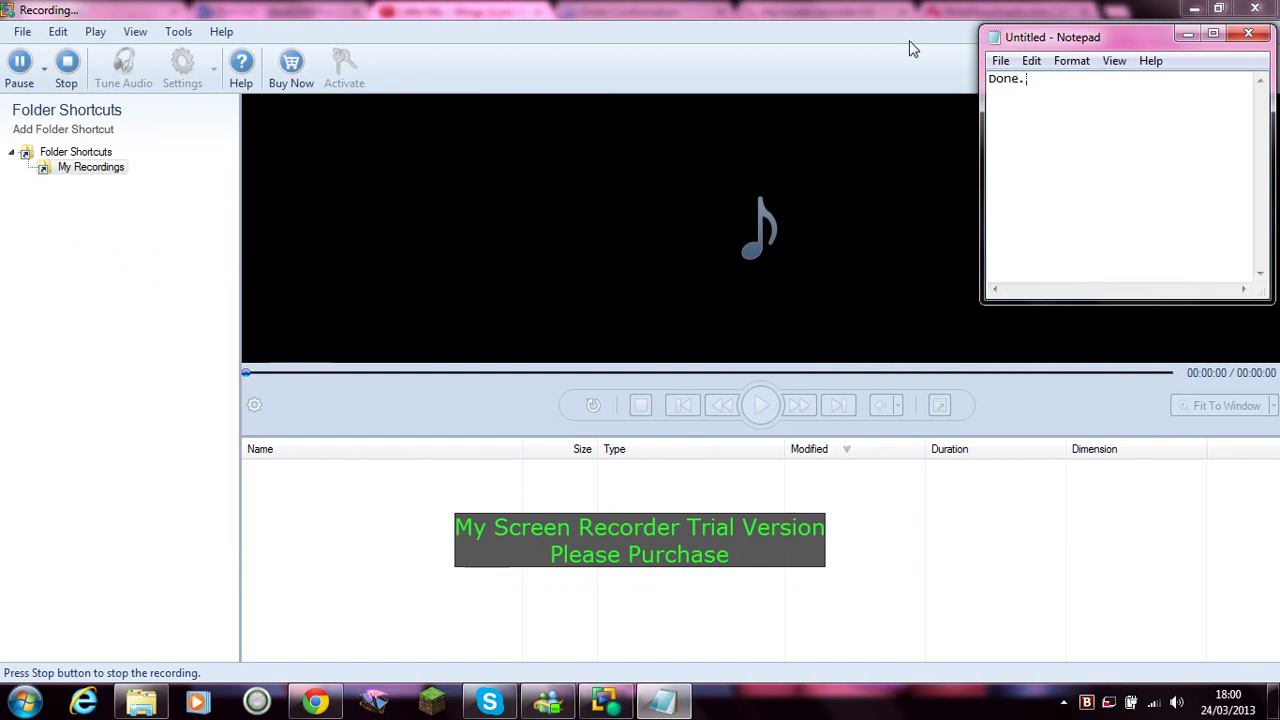
text(.)
Clear the note and minimise the My Screen Recorder window
key(BackSpace)
key(BackSpace)
key(BackSpace)
key(BackSpace)
key(BackSpace)
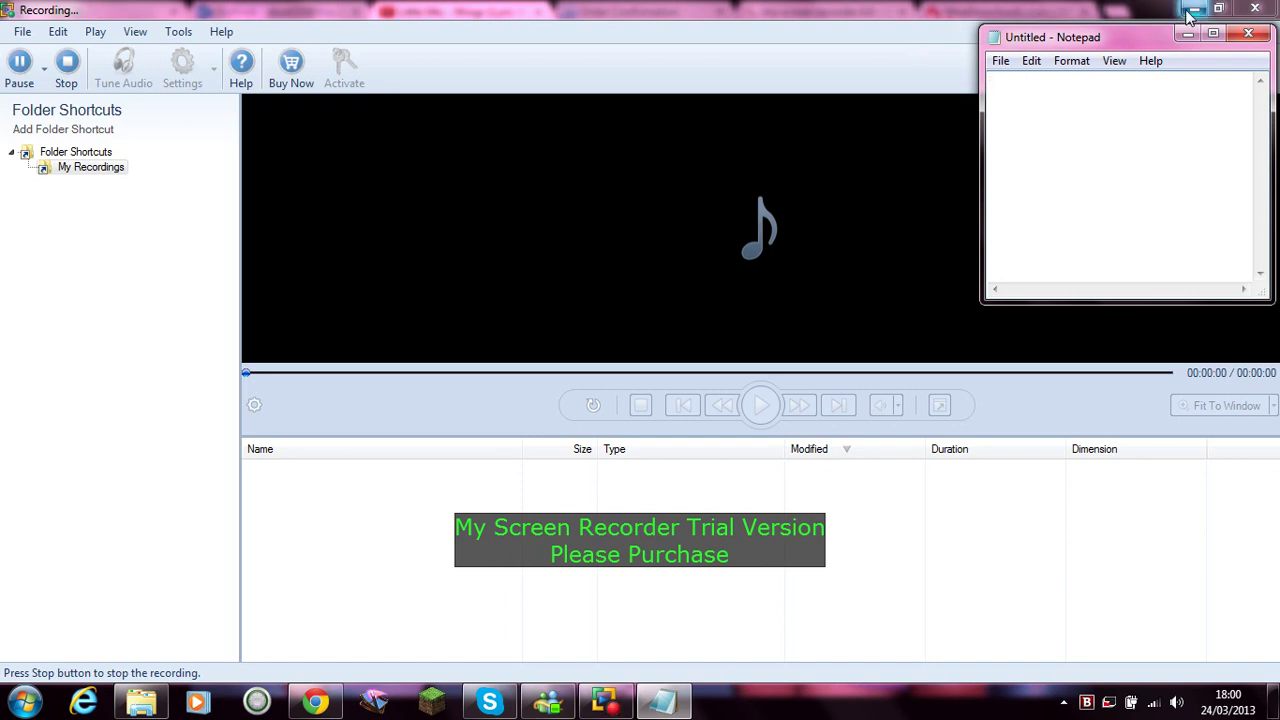
click(1192, 10)
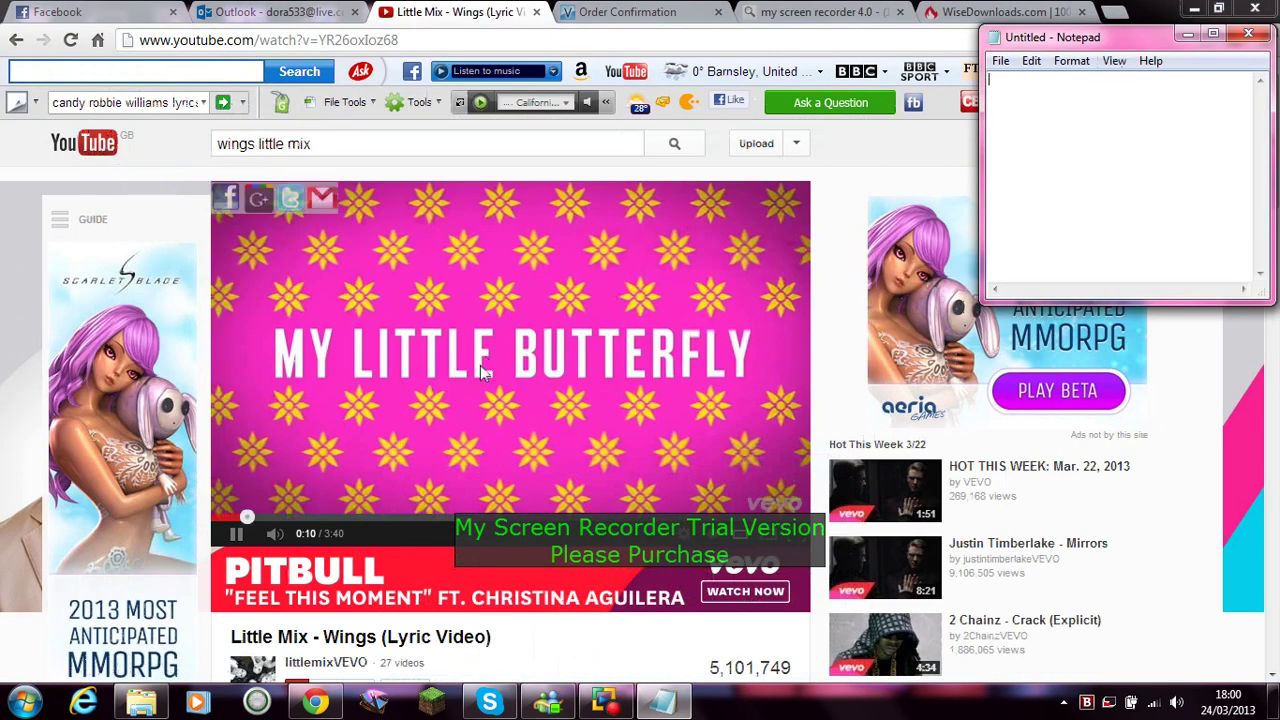
Try to skip the Little Mix lyric video ahead to about 0:24
click(282, 519)
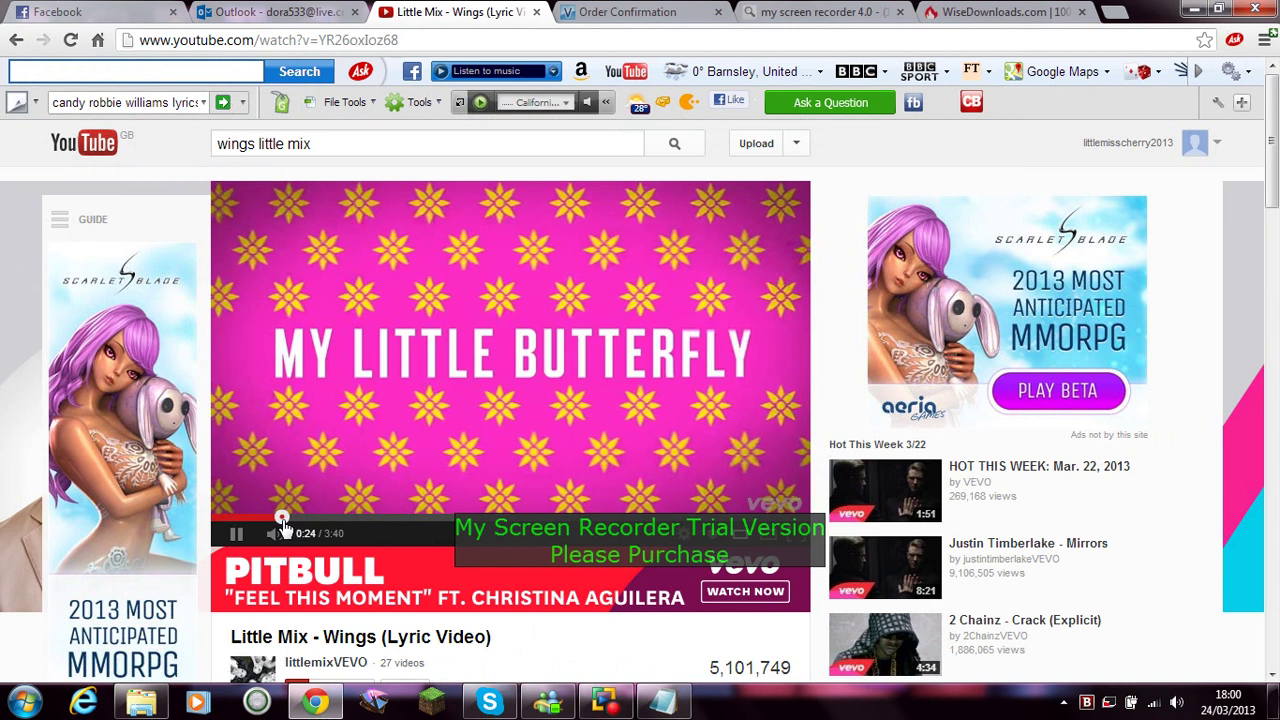
click(270, 519)
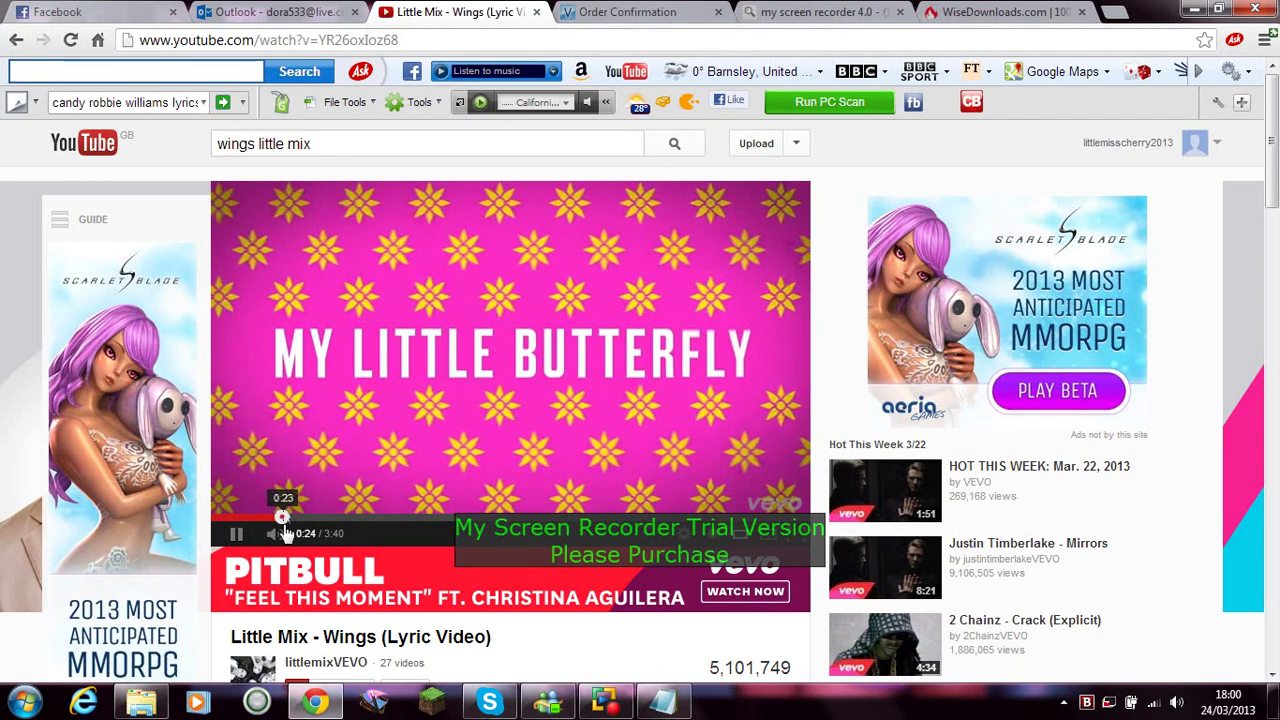
mouse_move(278, 533)
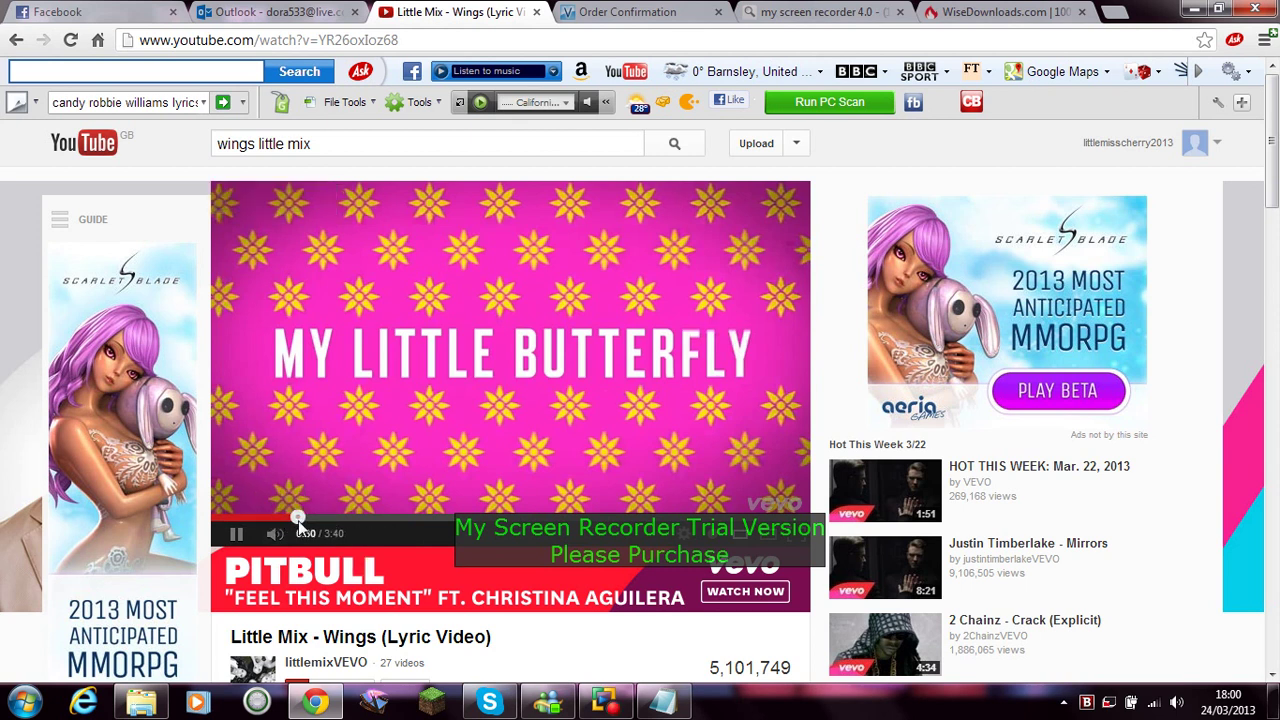
Run the YouTube search for "wings little mix" again
click(311, 140)
key(Return)
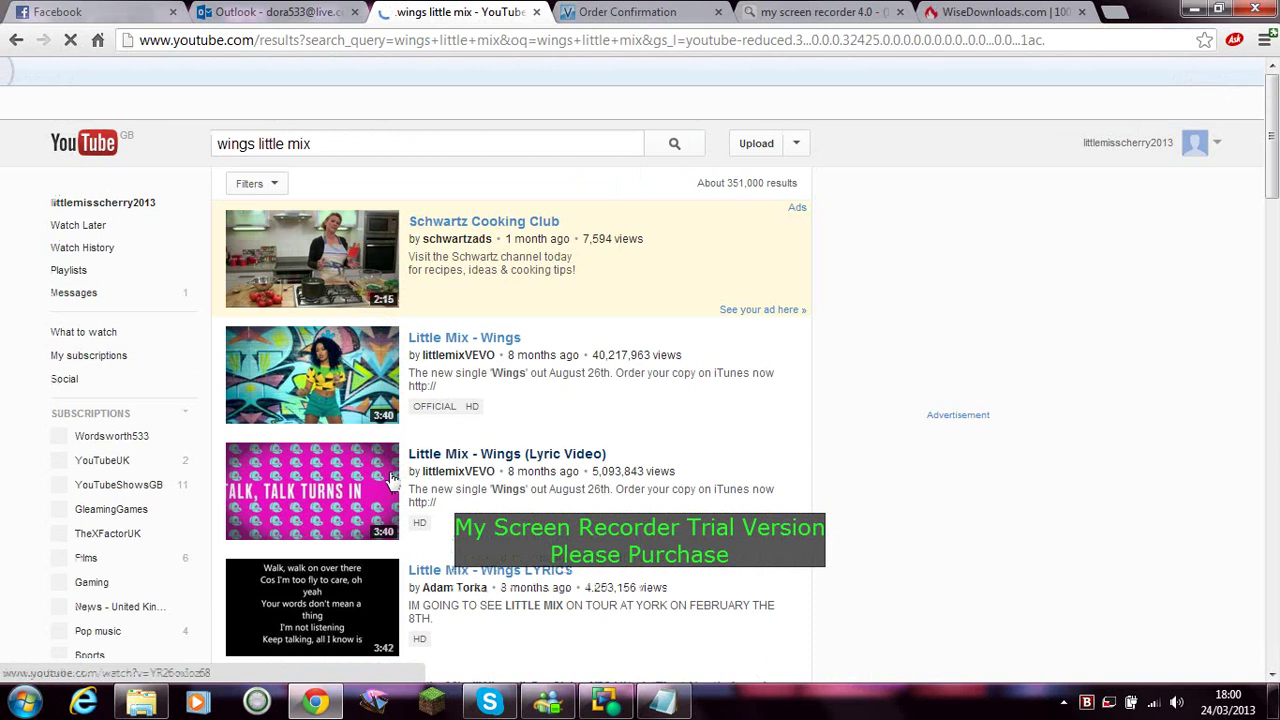
mouse_move(328, 366)
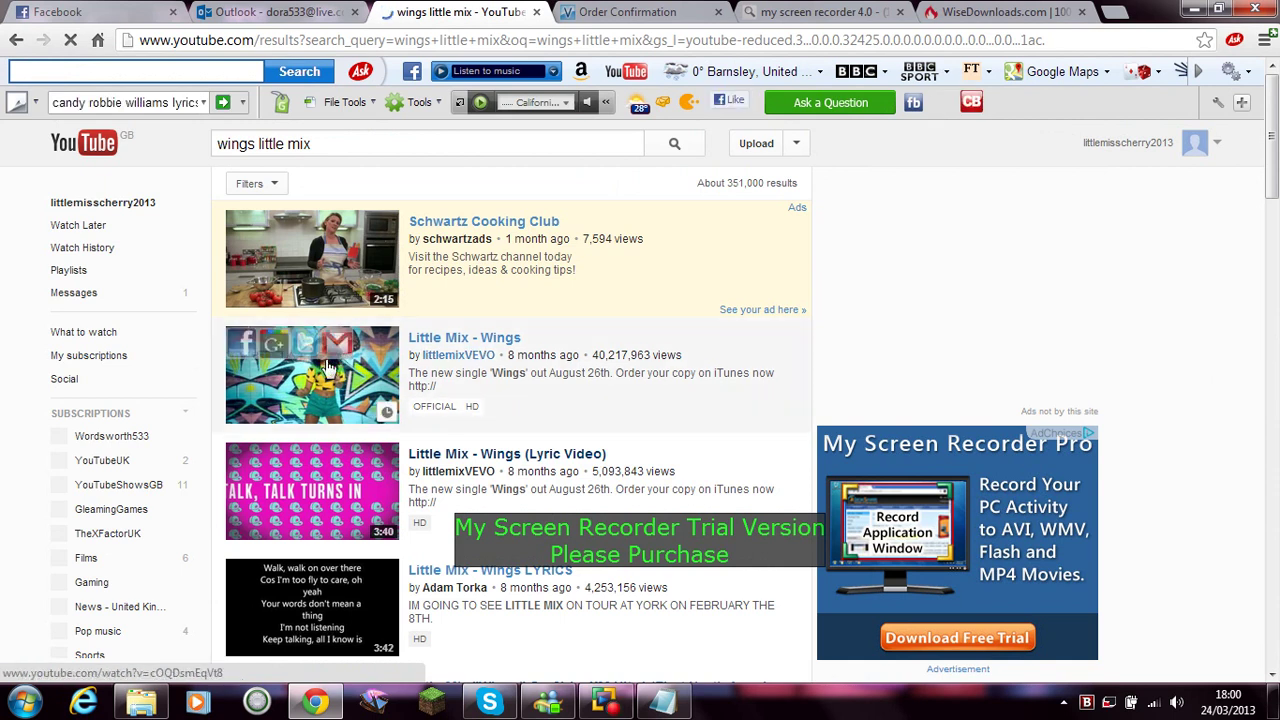
Write "Sorry about this!!!!" in the Notepad note and open the official "Little Mix - Wings" video from the YouTube results
click(660, 705)
text(S)
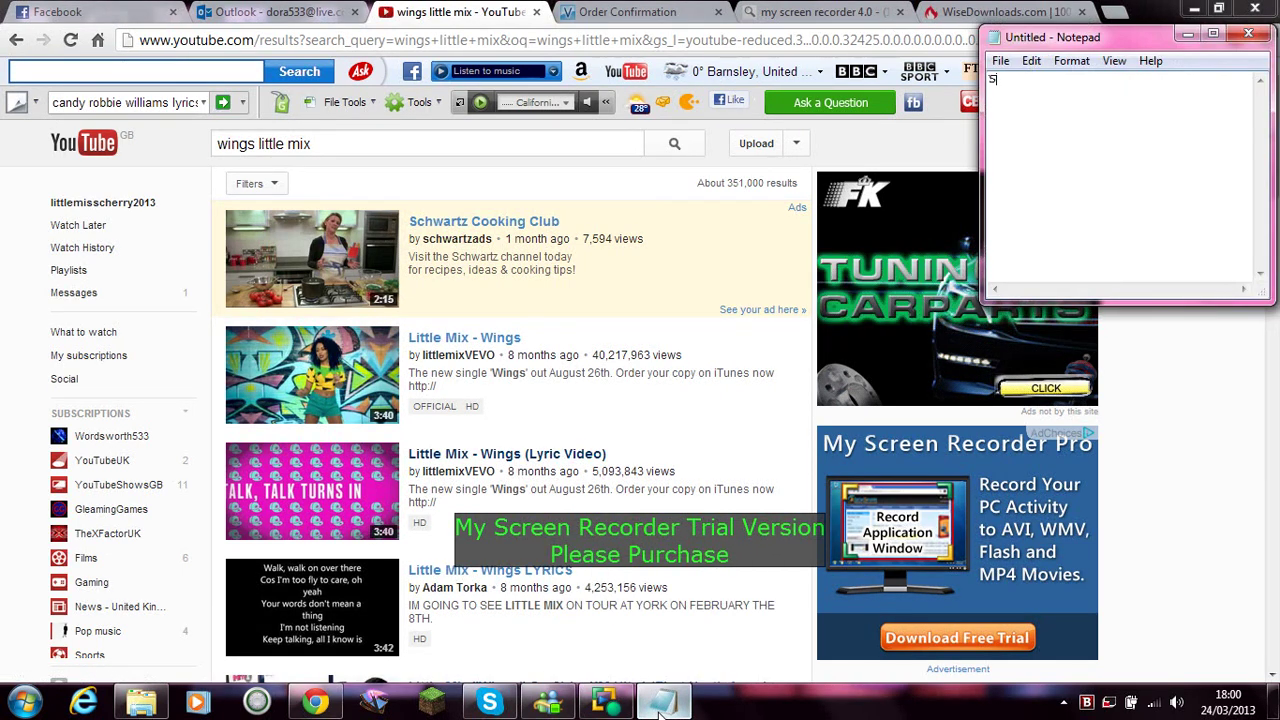
text(orry ab)
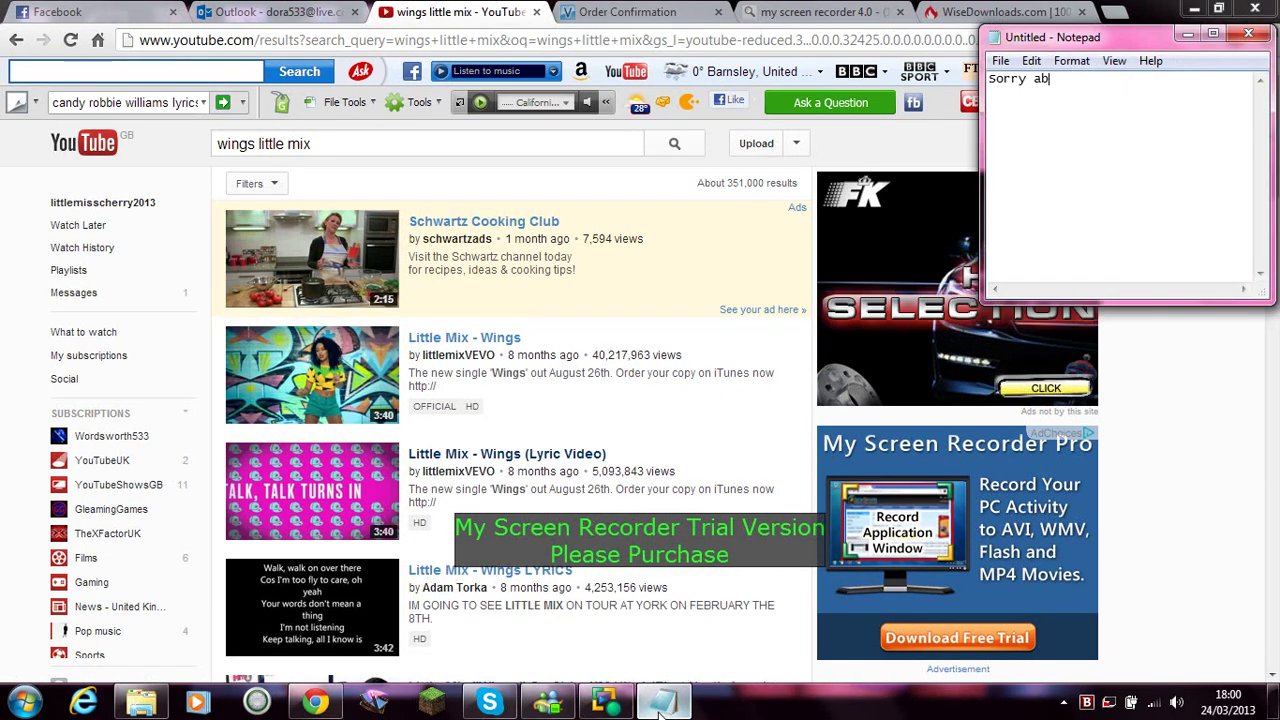
text(out this)
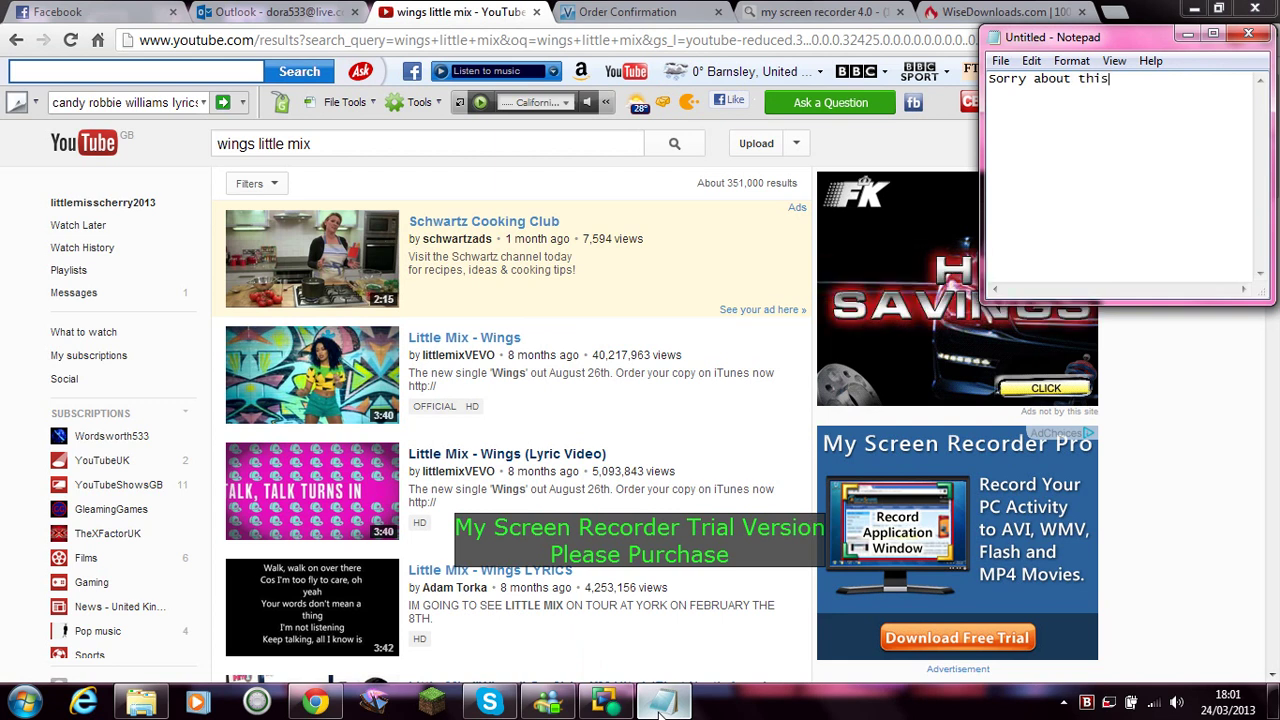
text(!!!!)
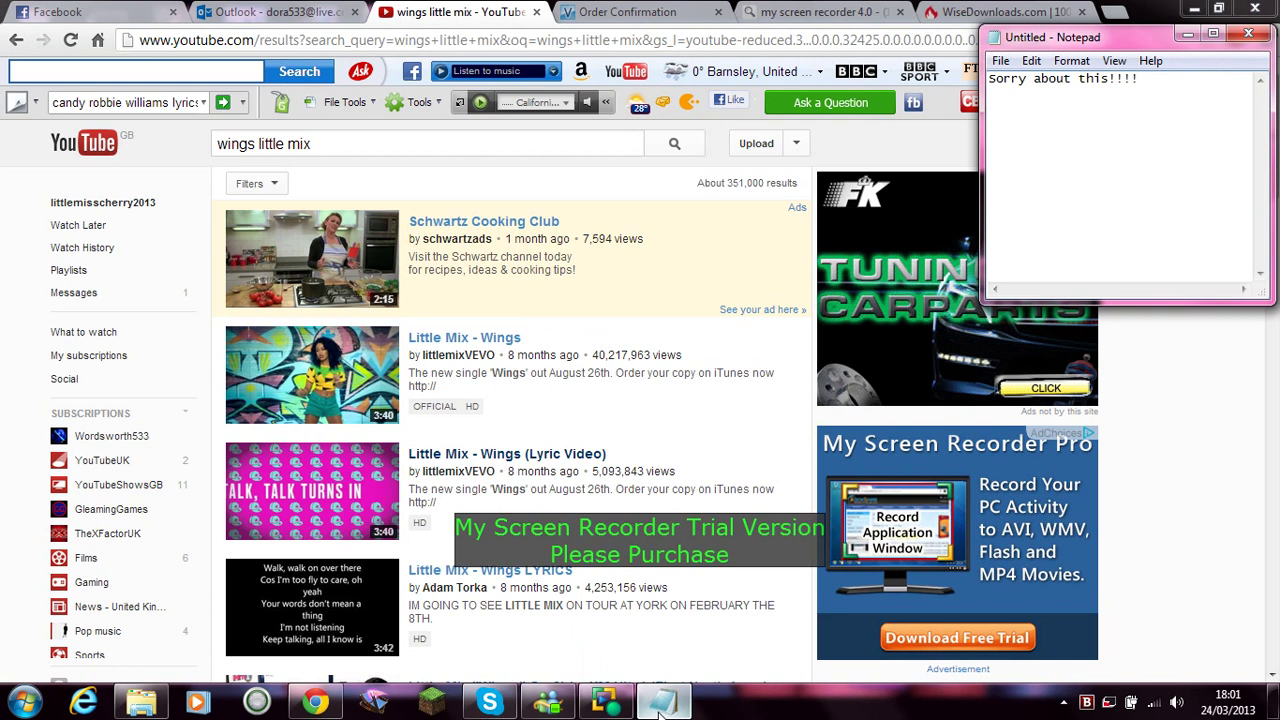
click(355, 390)
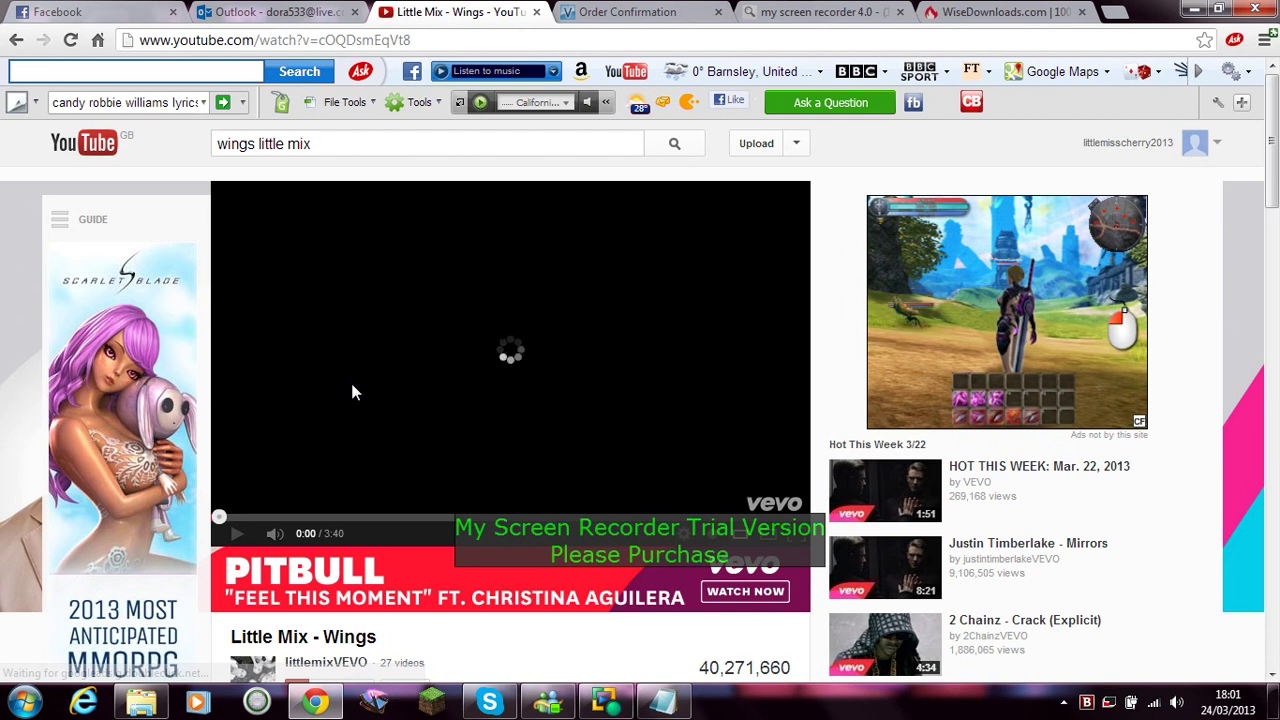
Replace the note with "This will have to do for the time being", broken before "time", and lower the Wings video's volume
click(663, 700)
key(ctrl+a)
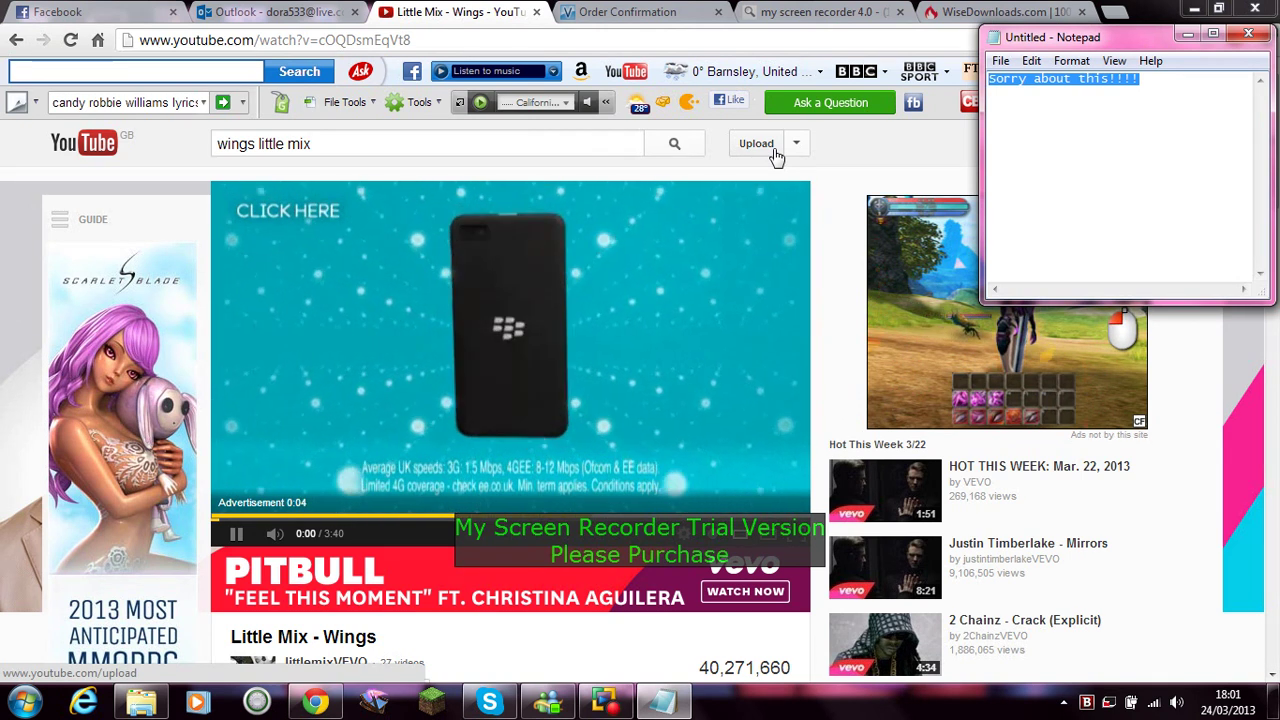
text(This w)
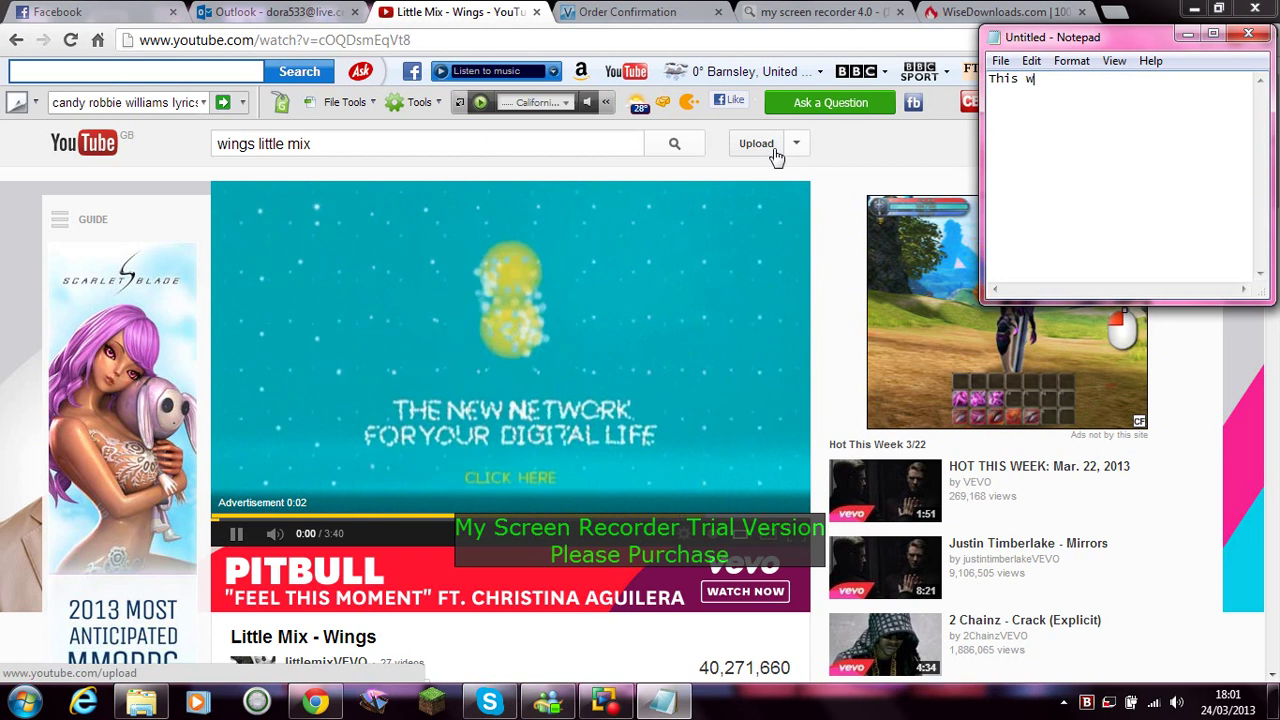
text(ill ha)
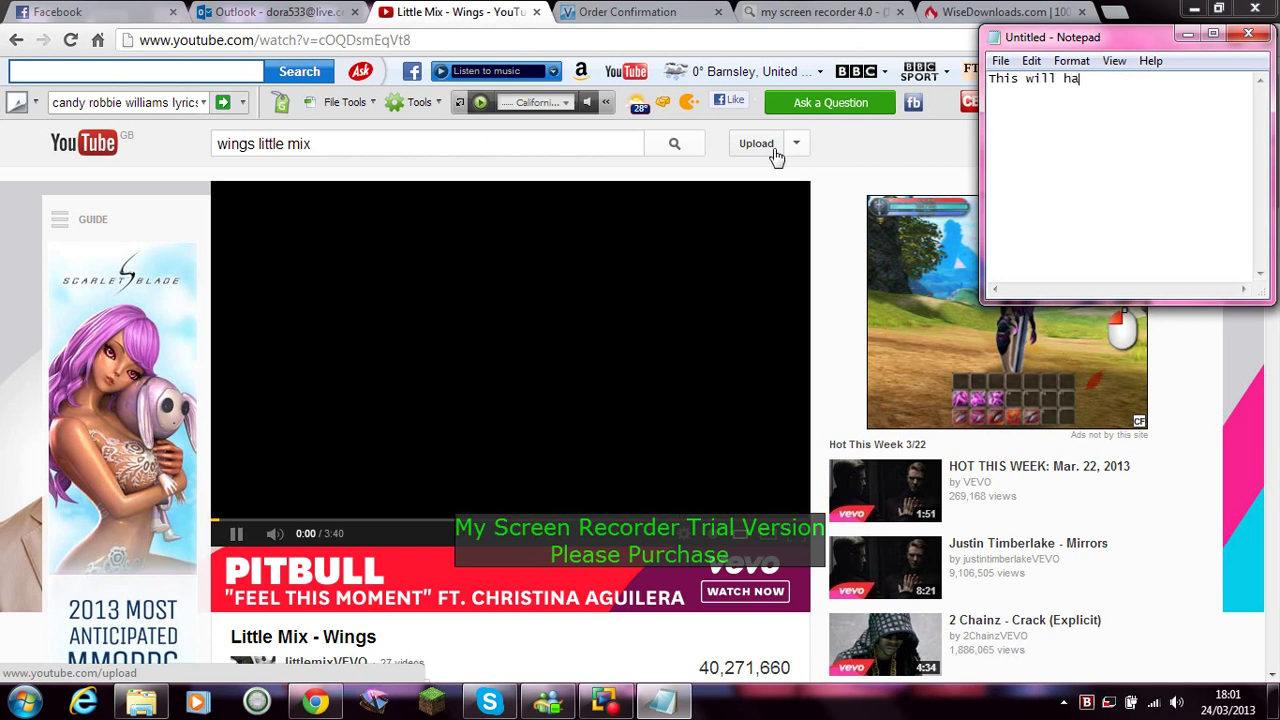
text(ve to )
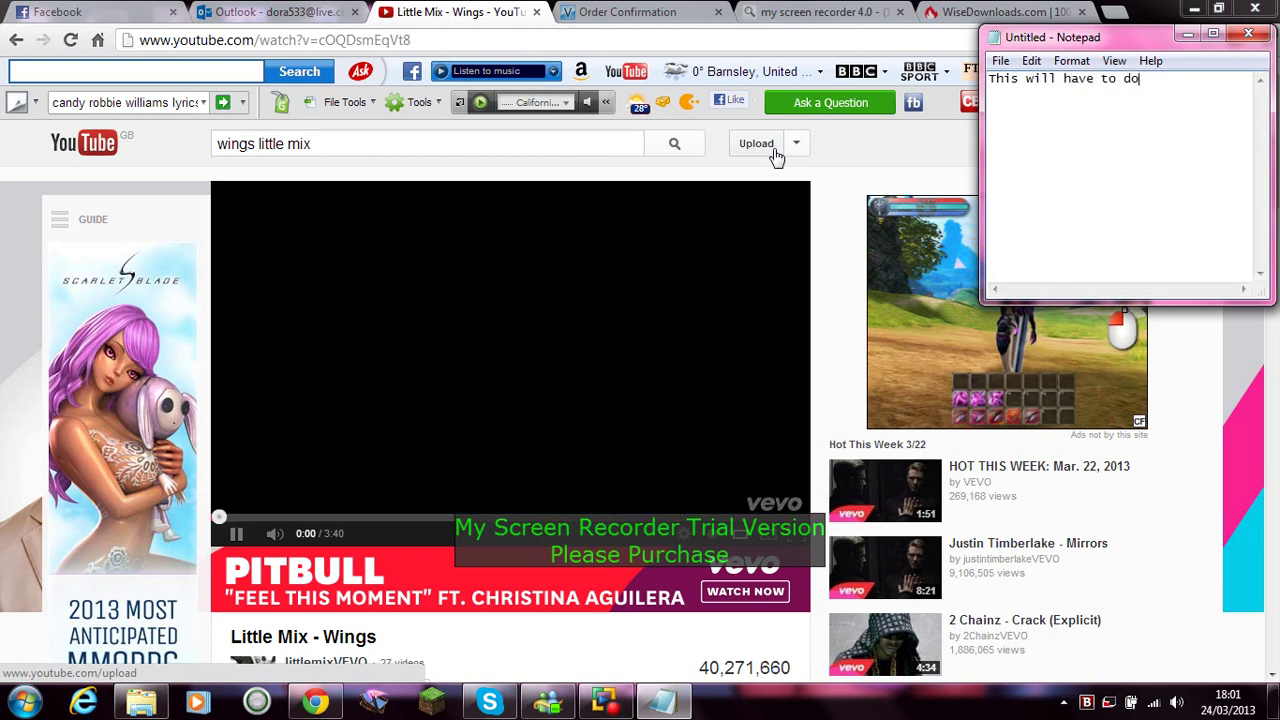
text(do)
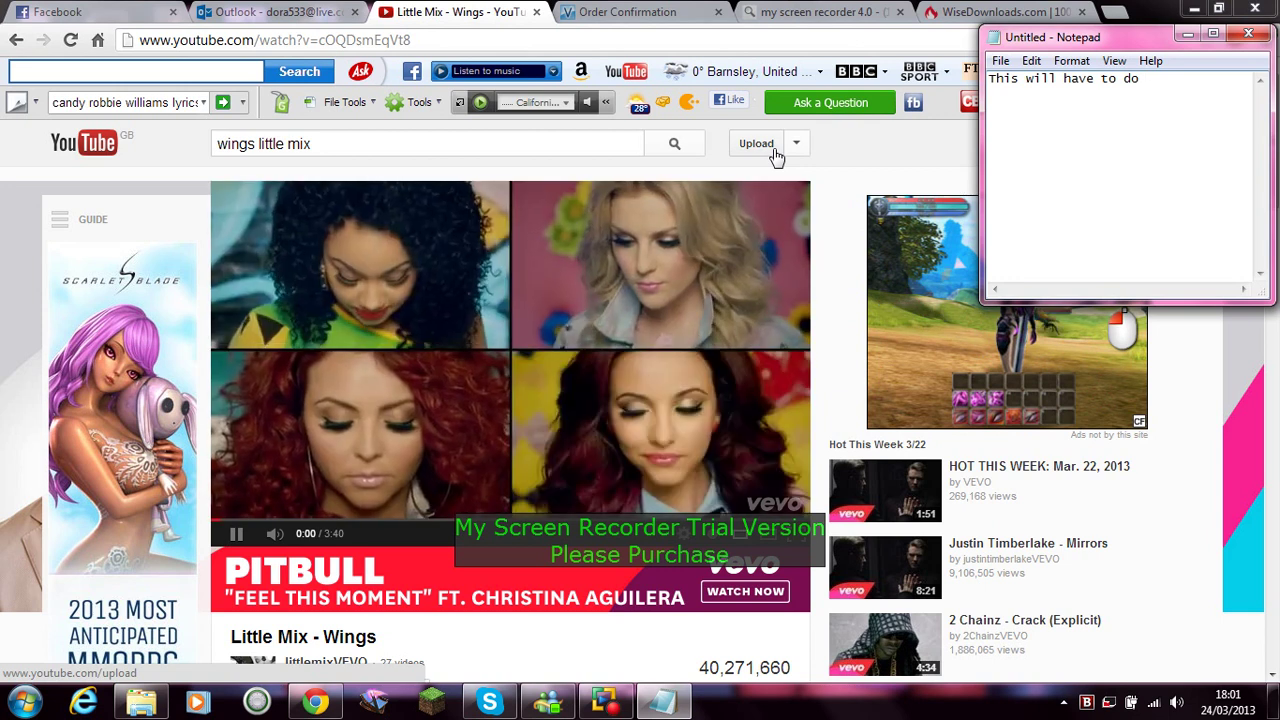
text( for the ti)
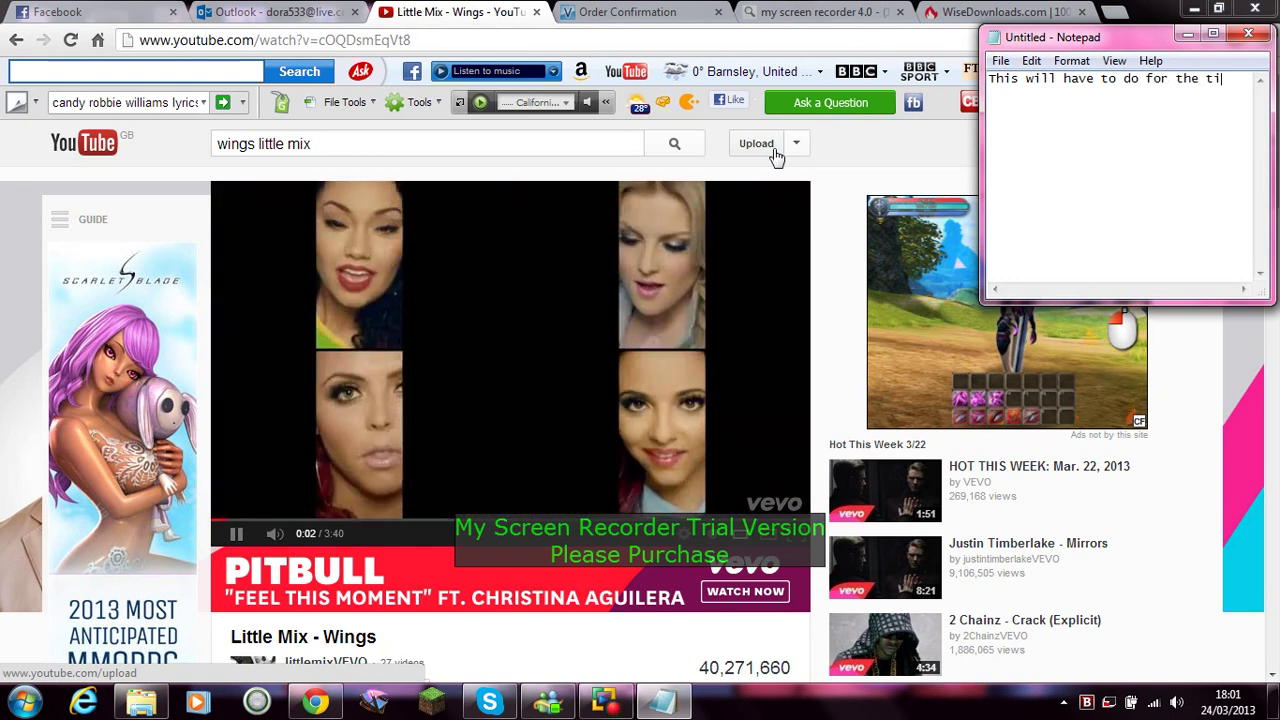
text(me being)
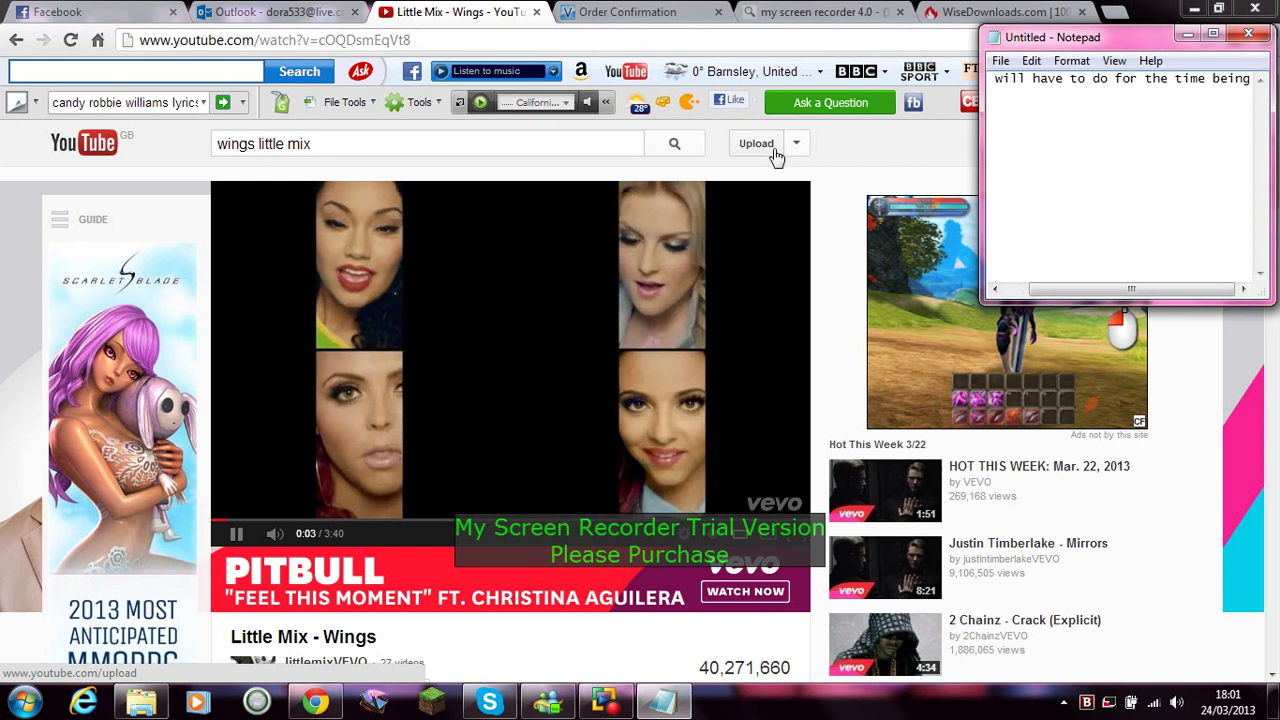
click(1151, 105)
key(Return)
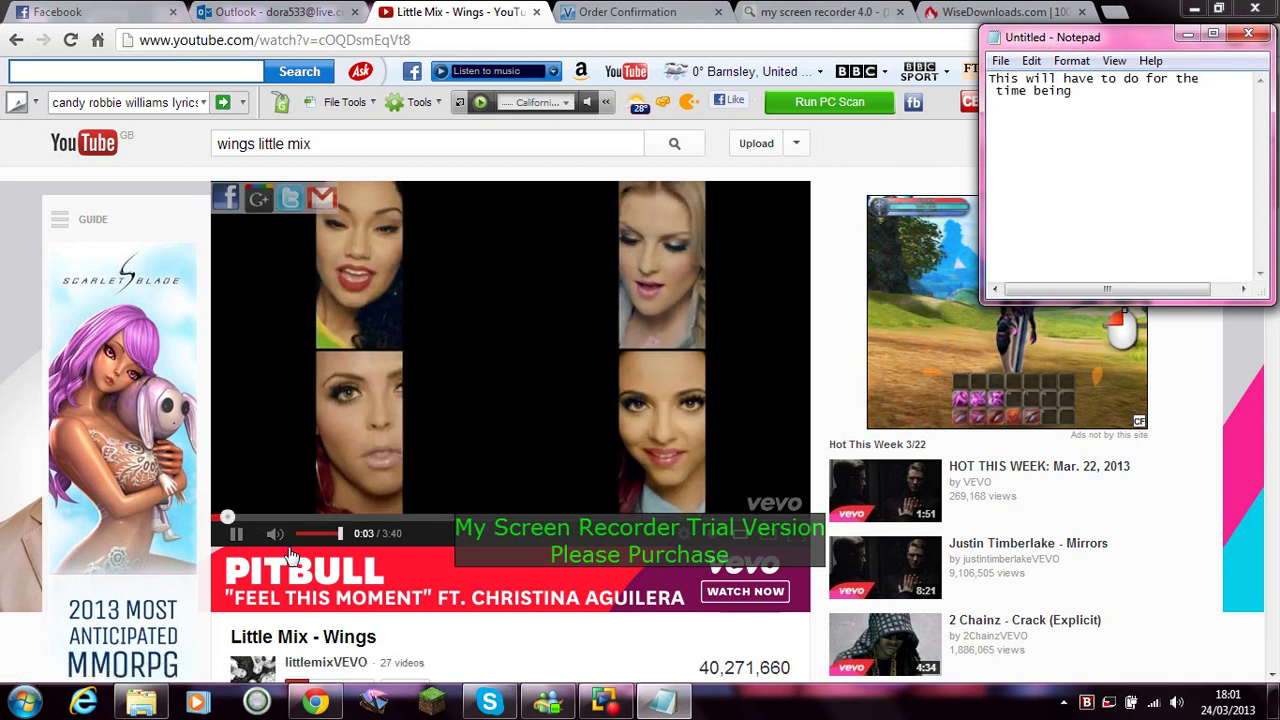
click(320, 533)
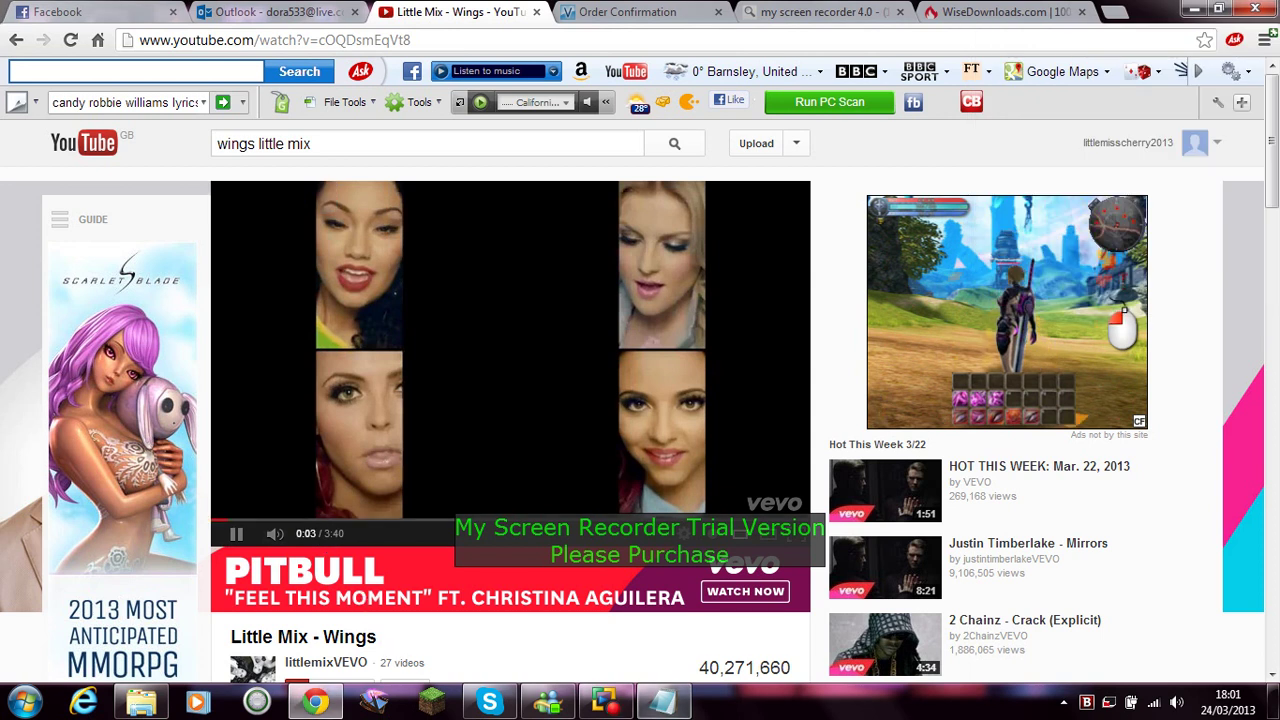
Bring up My Screen Recorder with Notepad over it and replace the note with "Before that distraction i said it should look something like this"
click(605, 703)
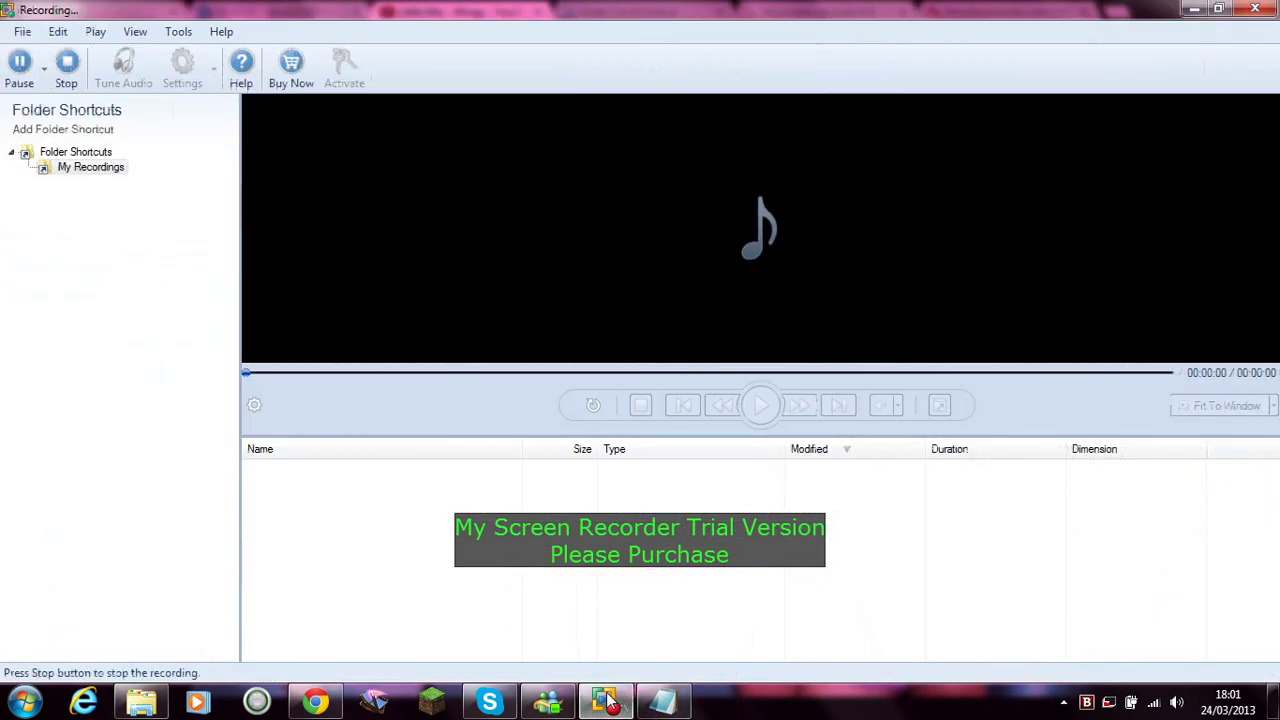
click(662, 703)
key(ctrl+a)
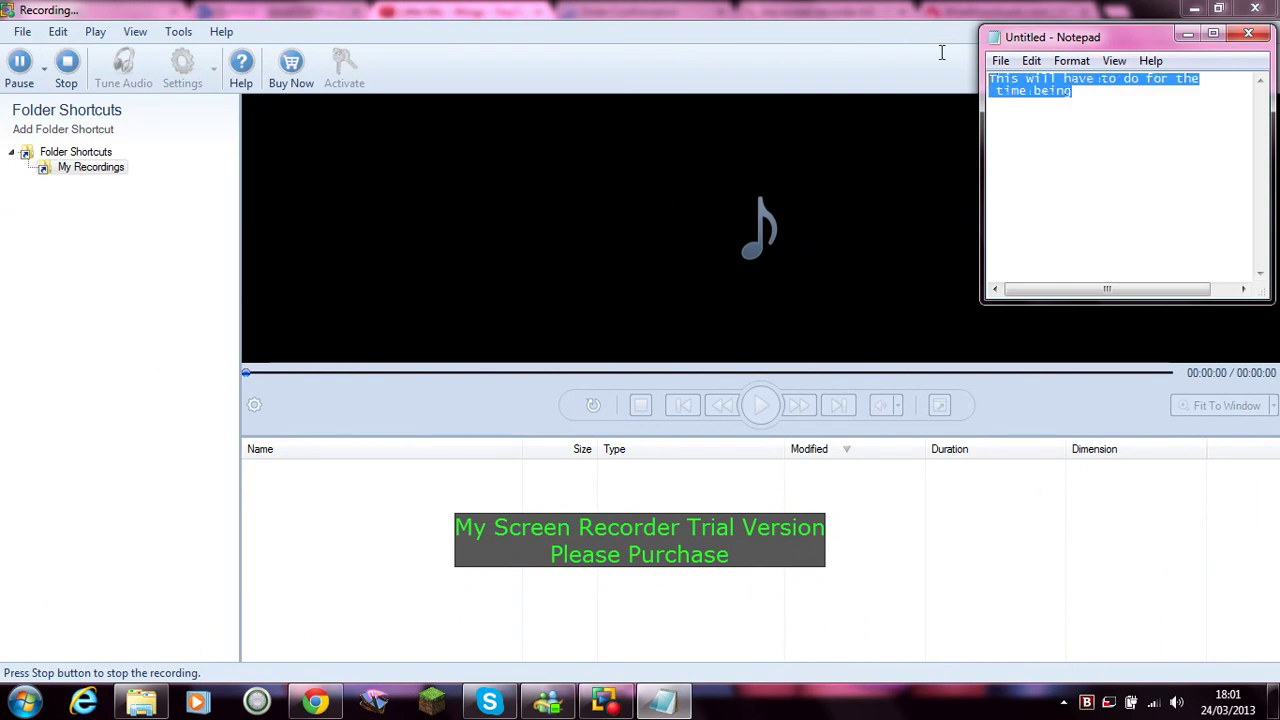
text(Be)
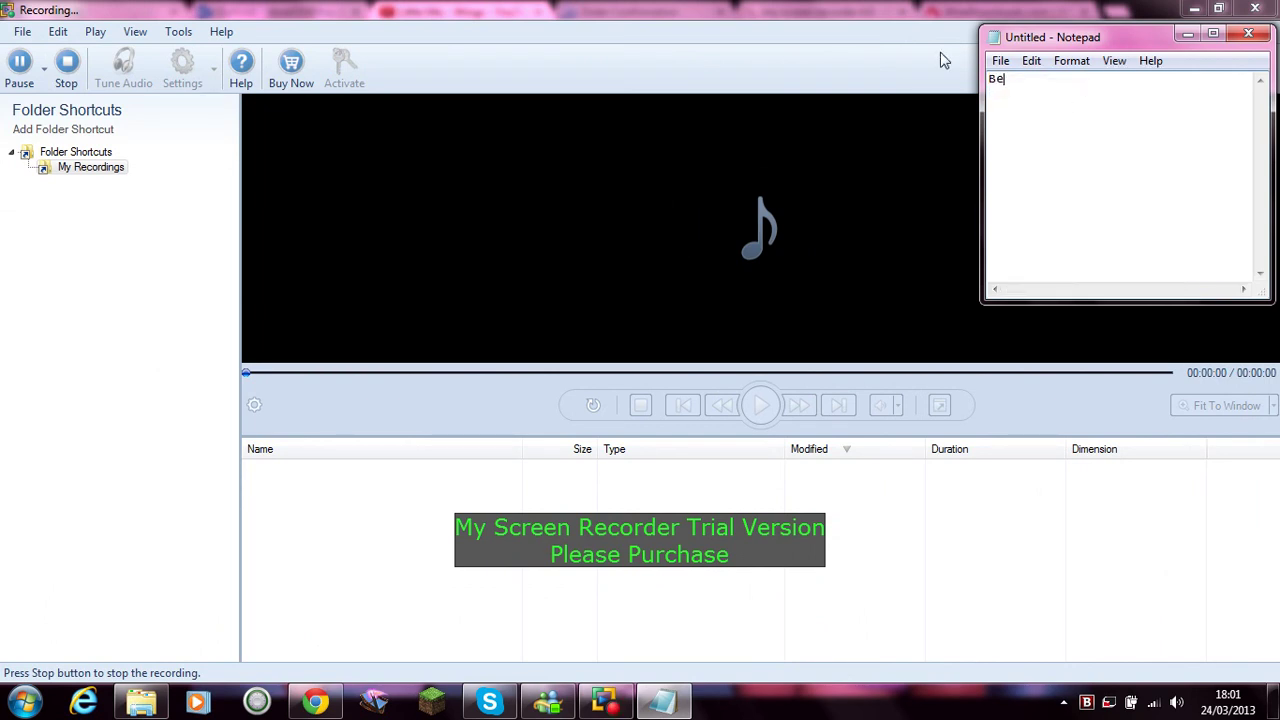
text(fore that distraction i)
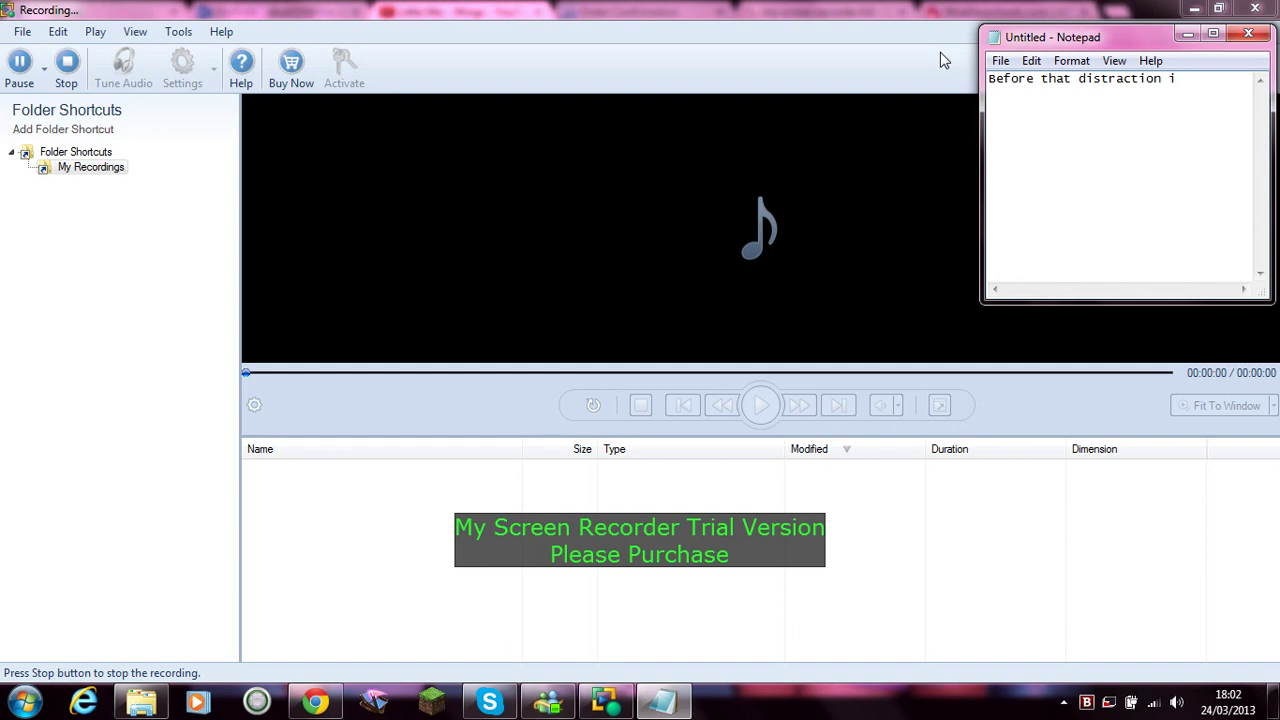
text( said)
key(Return)
text(it should look something like)
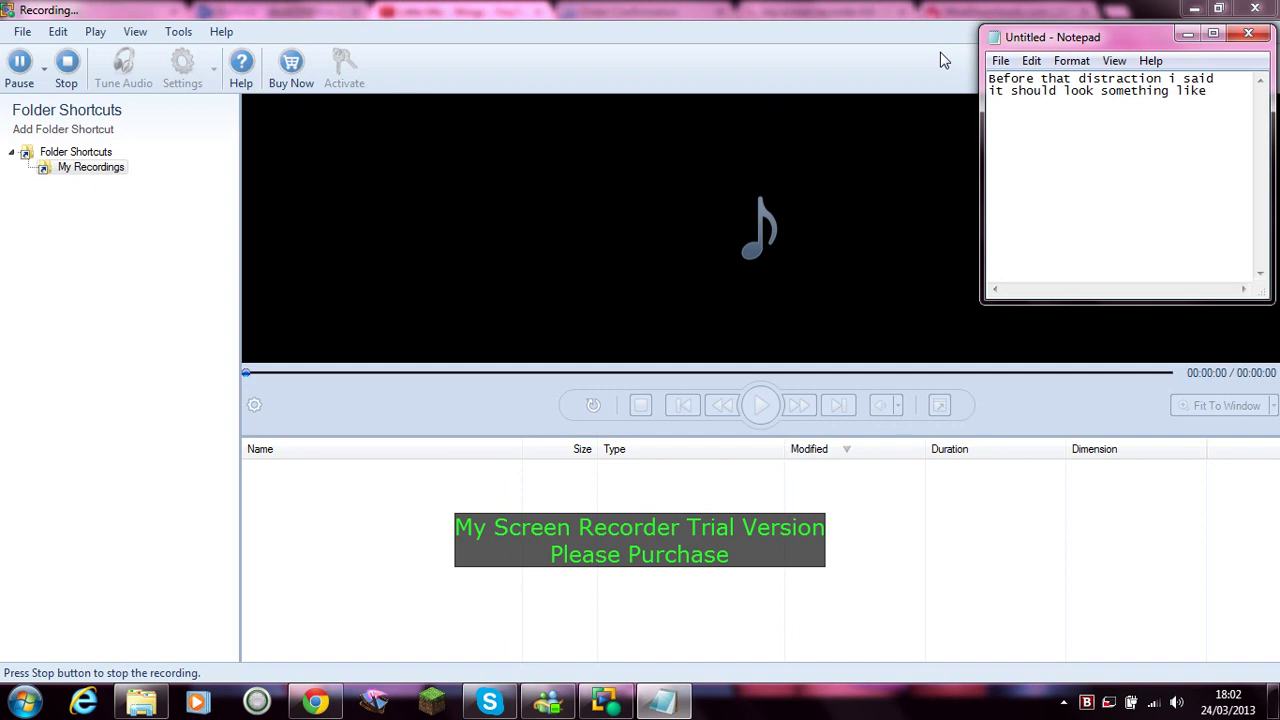
key(Return)
text(this)
Erase all the text of the note over the My Screen Recorder window
key(BackSpace)
key(BackSpace)
key(BackSpace)
key(BackSpace)
key(BackSpace)
key(BackSpace)
key(BackSpace)
key(BackSpace)
key(BackSpace)
key(BackSpace)
key(BackSpace)
key(BackSpace)
key(BackSpace)
key(BackSpace)
key(BackSpace)
key(BackSpace)
key(BackSpace)
key(BackSpace)
key(BackSpace)
key(BackSpace)
key(BackSpace)
key(BackSpace)
key(BackSpace)
key(BackSpace)
key(BackSpace)
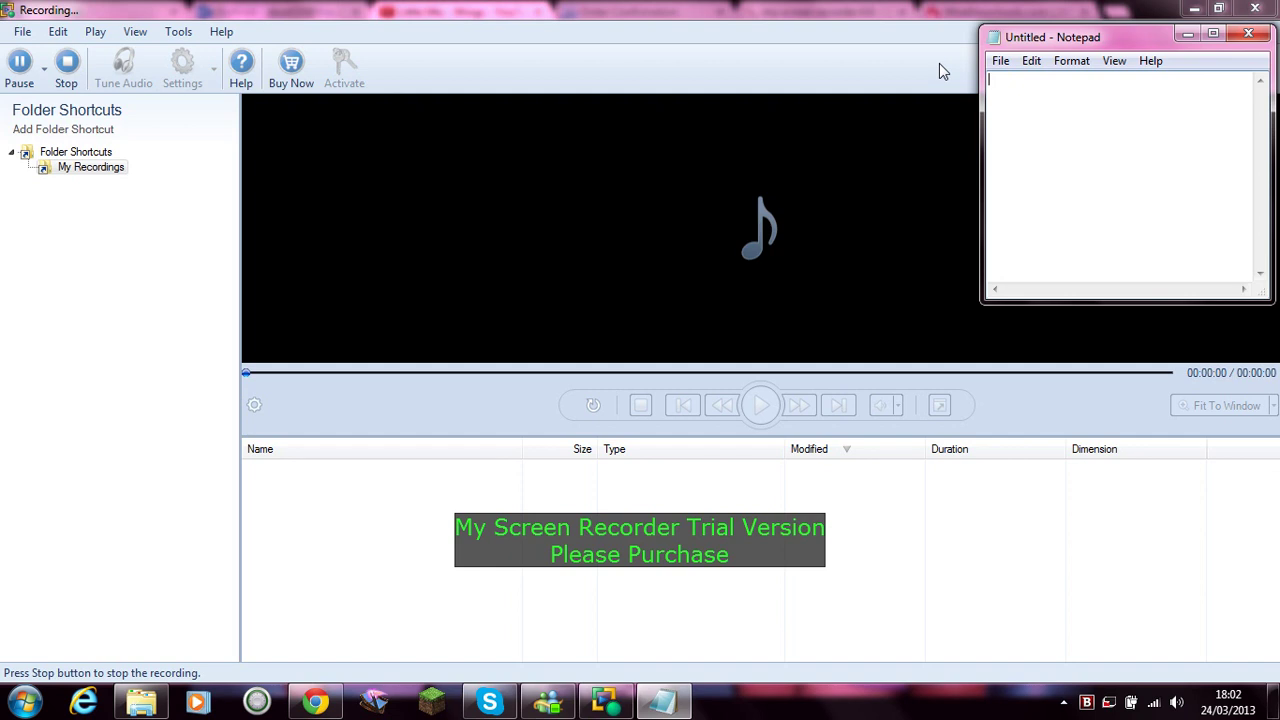
Write "I'm not going to click on anything i'm just going to show you some stuff about it" over three lines, and clear it once shown
text(I'm not going to clic)
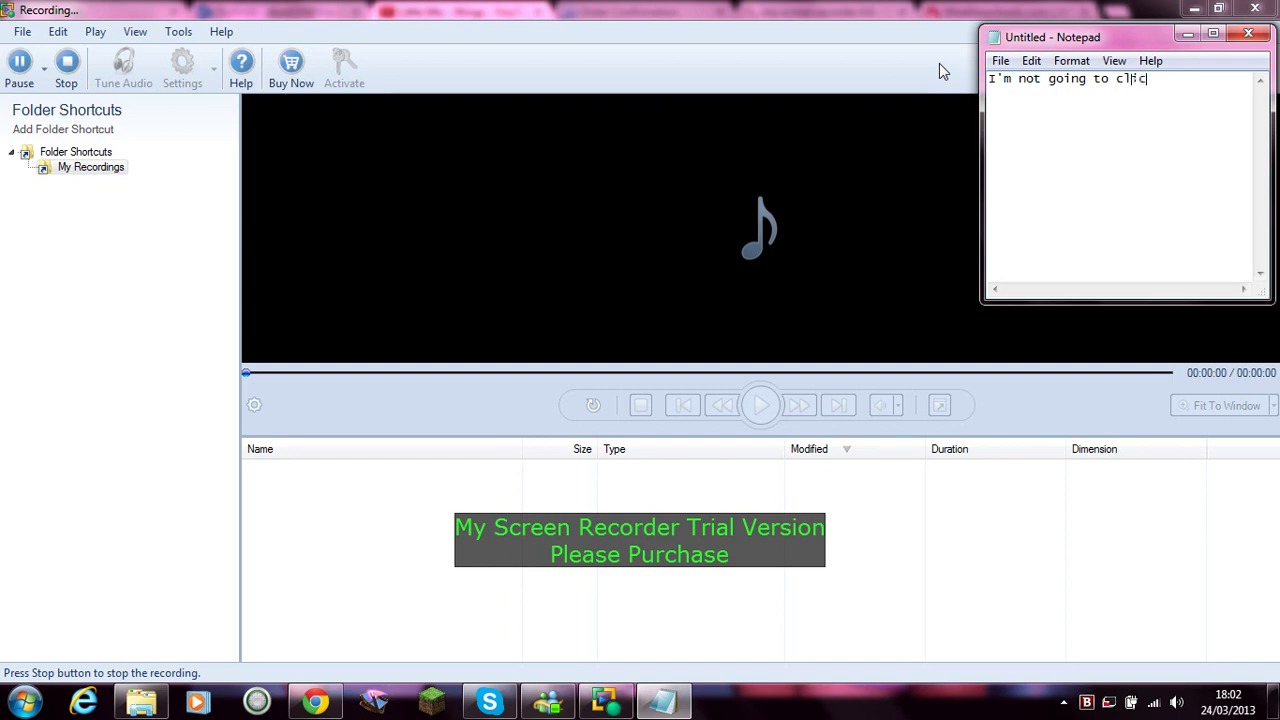
text(k on anything i)
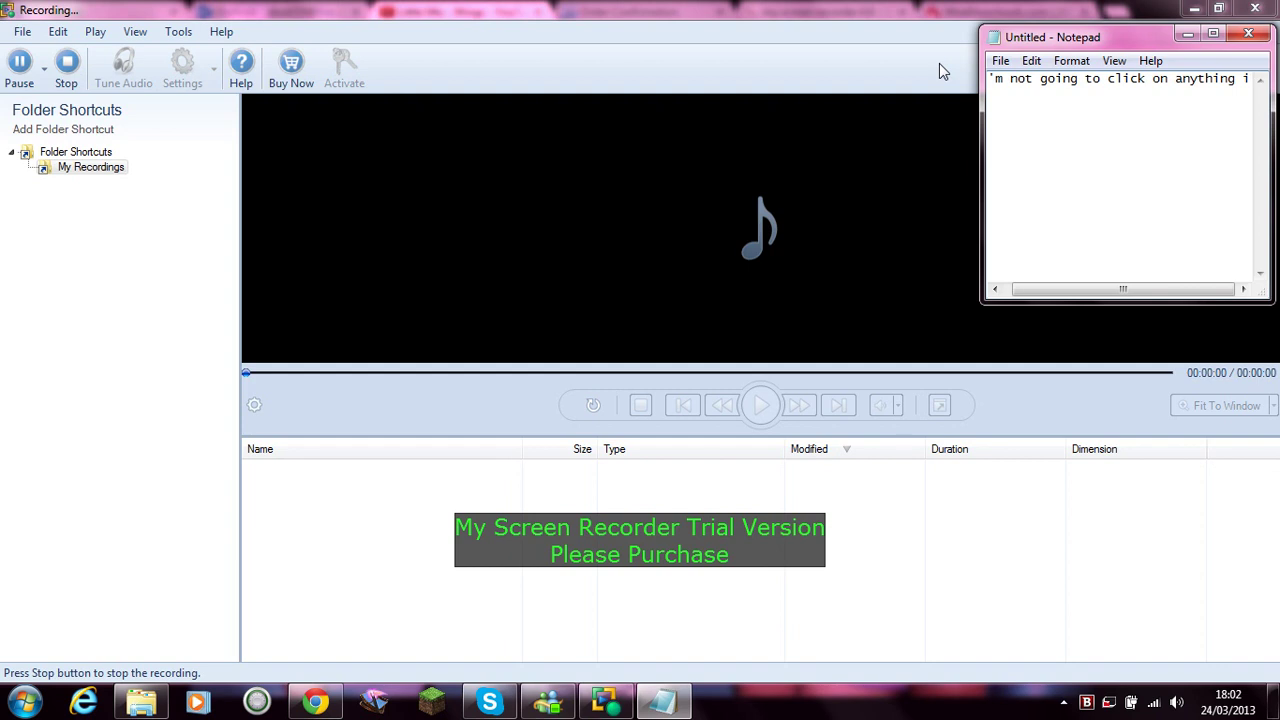
text('m just g)
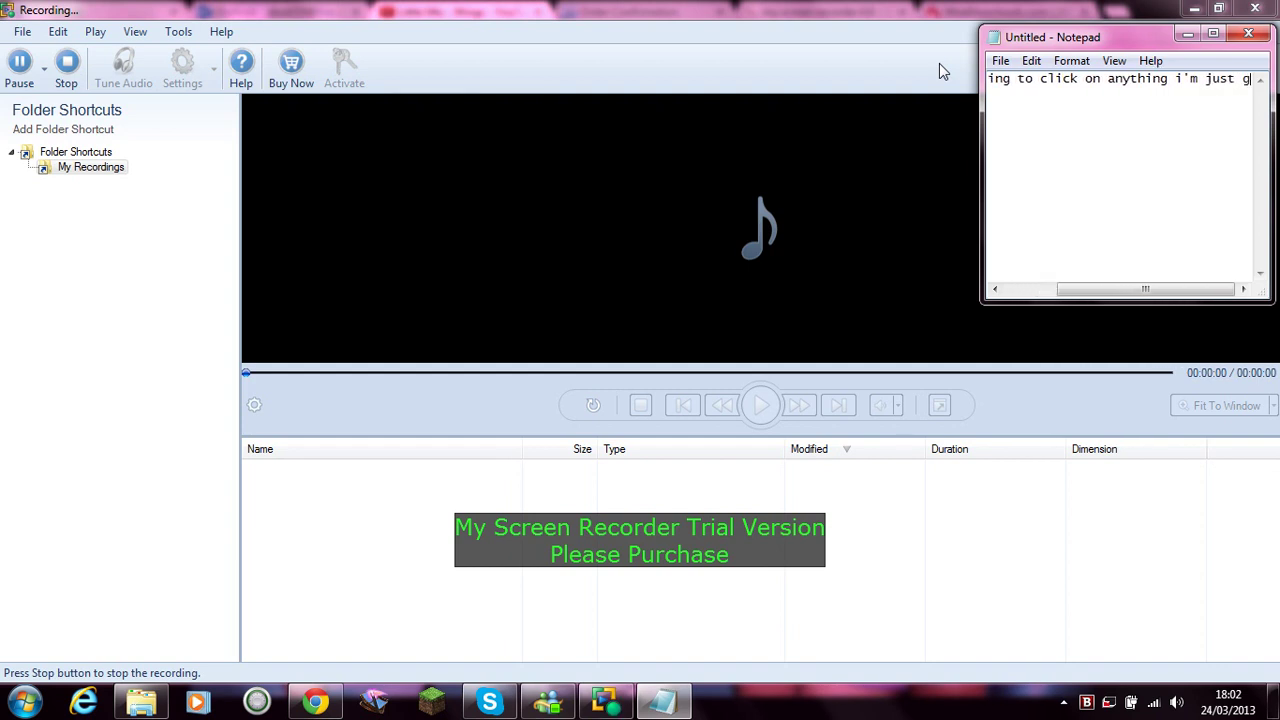
click(1176, 78)
key(Return)
key(End)
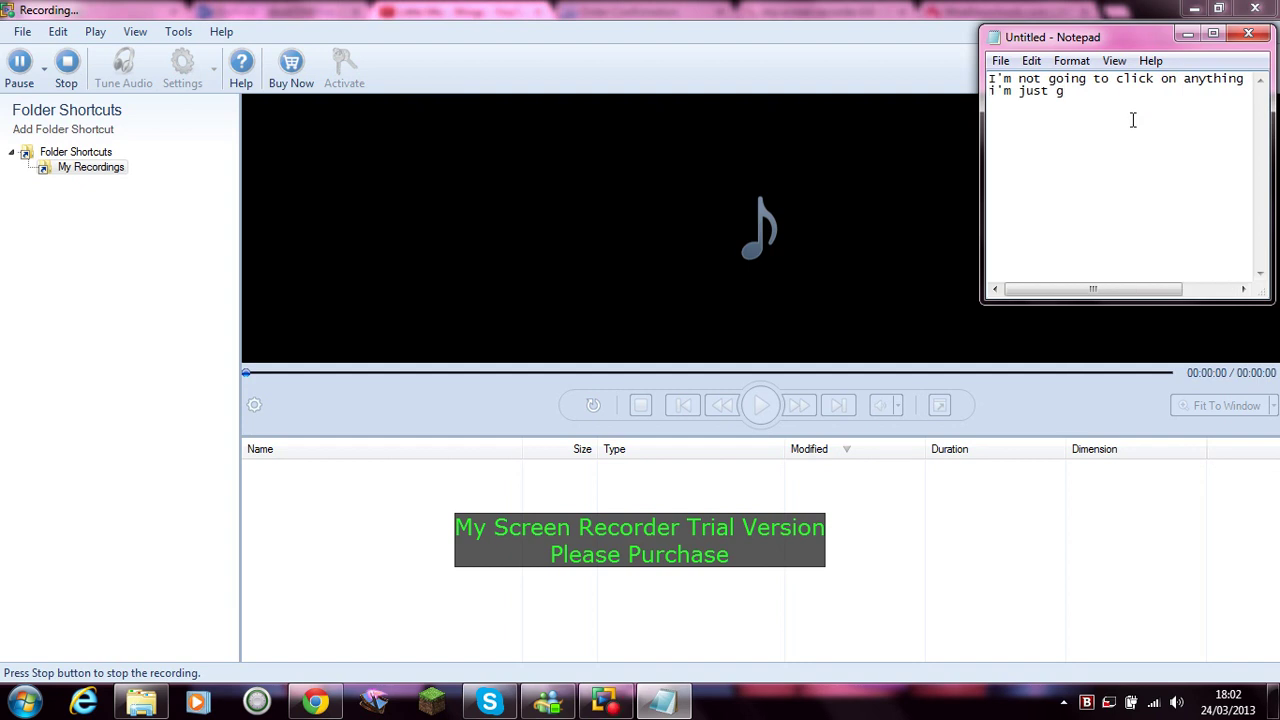
text(oing to show you some stu)
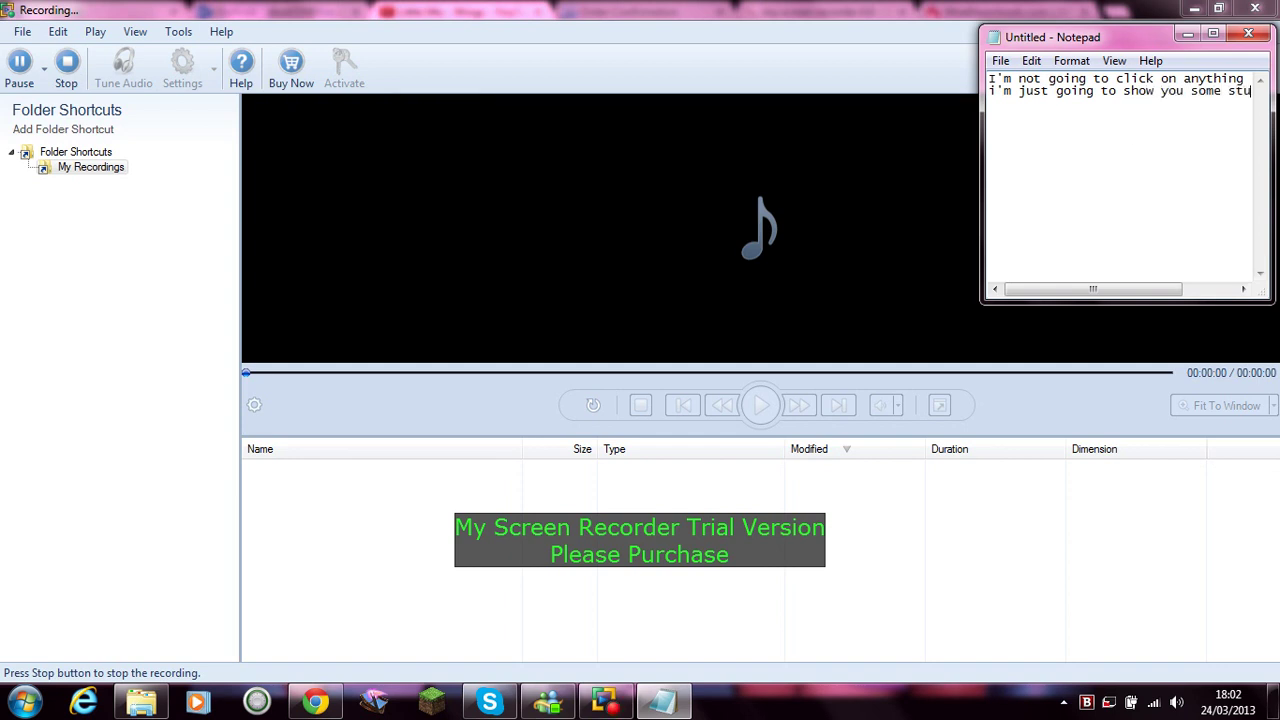
text(ff about)
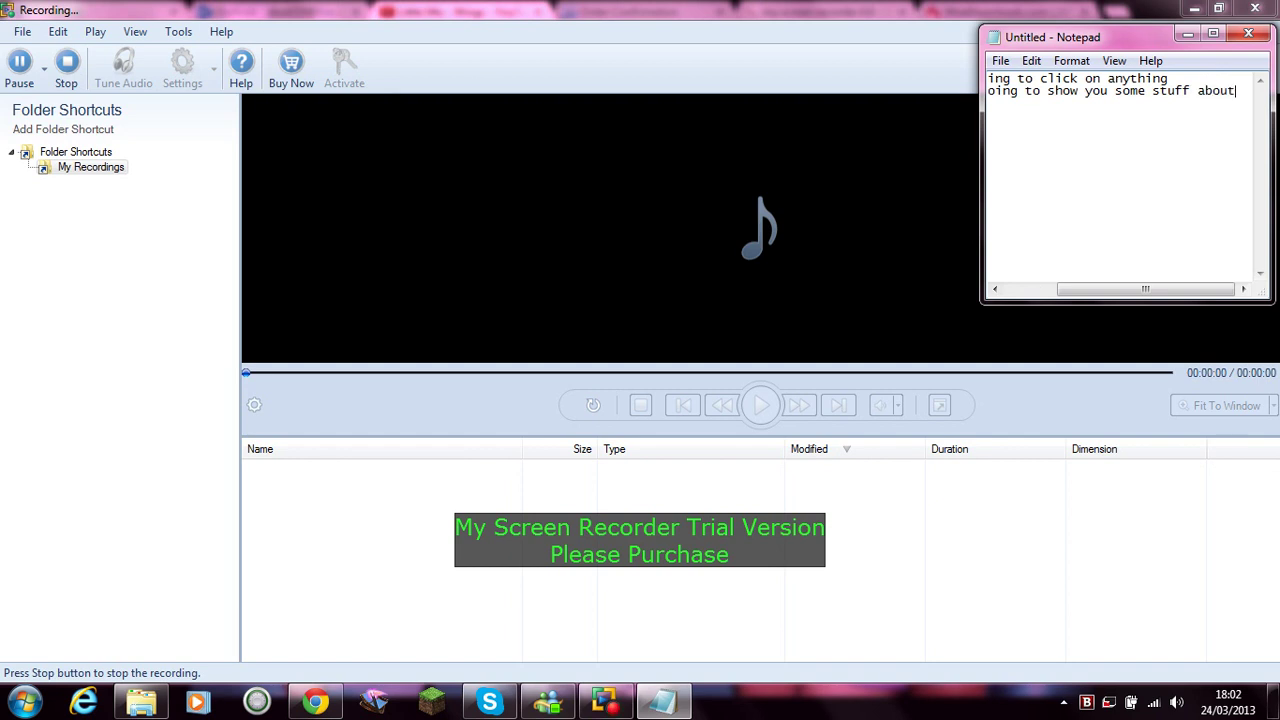
text( it)
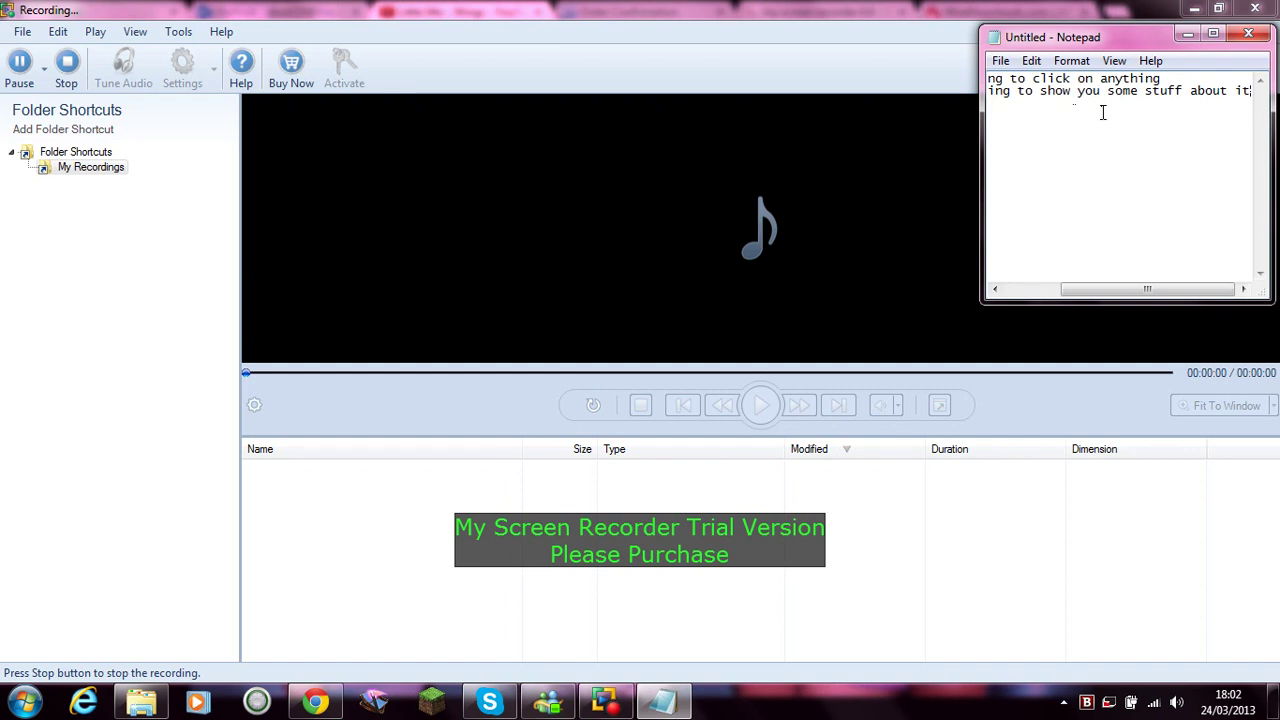
click(1190, 90)
key(Return)
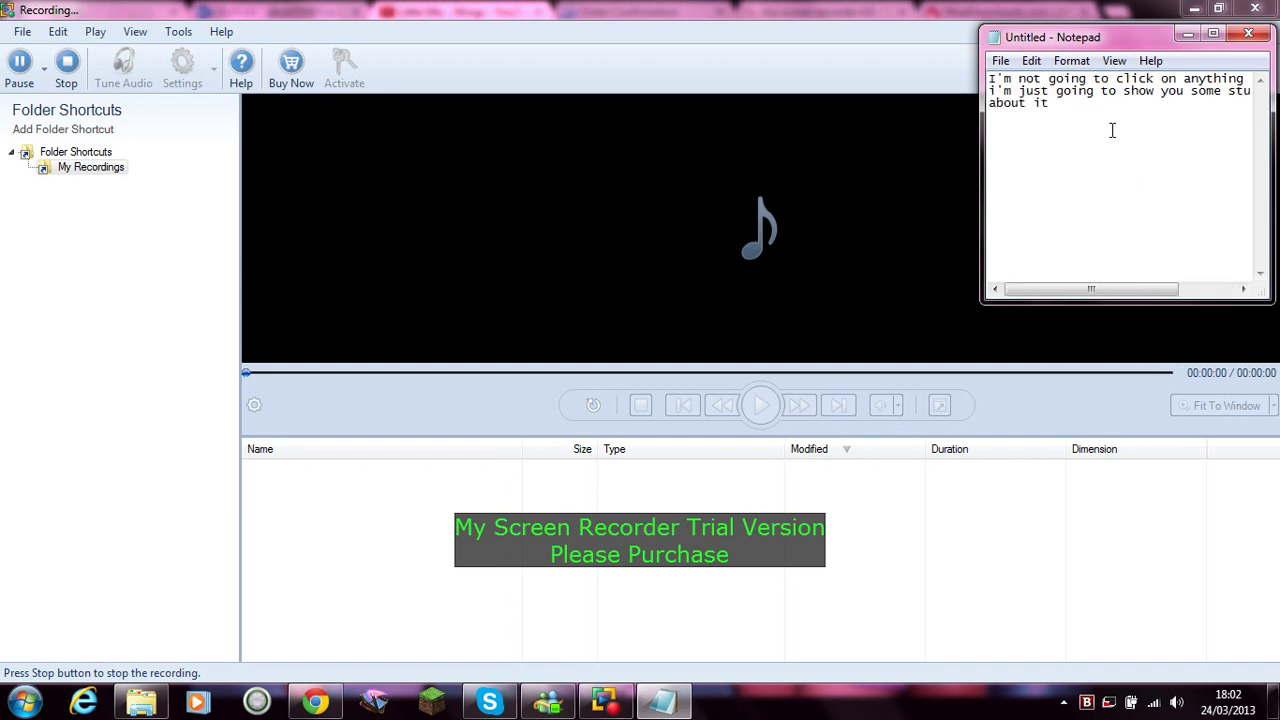
drag(1093, 117, 990, 78)
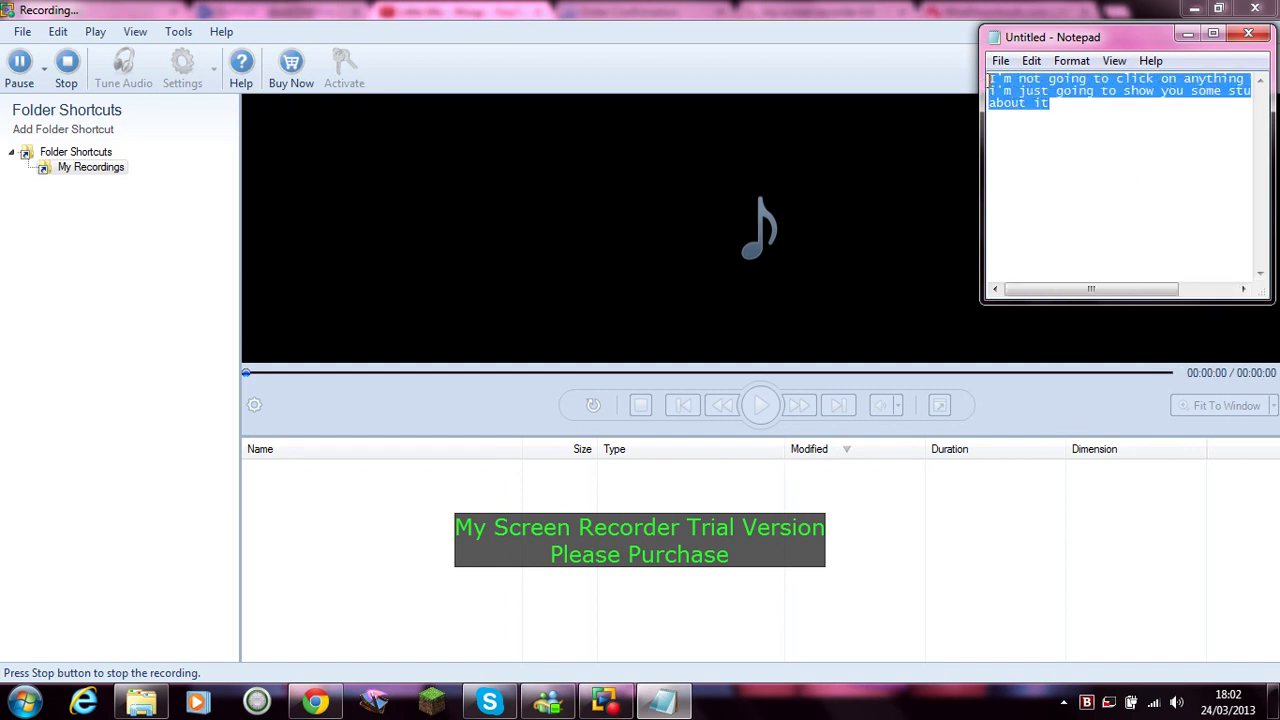
key(BackSpace)
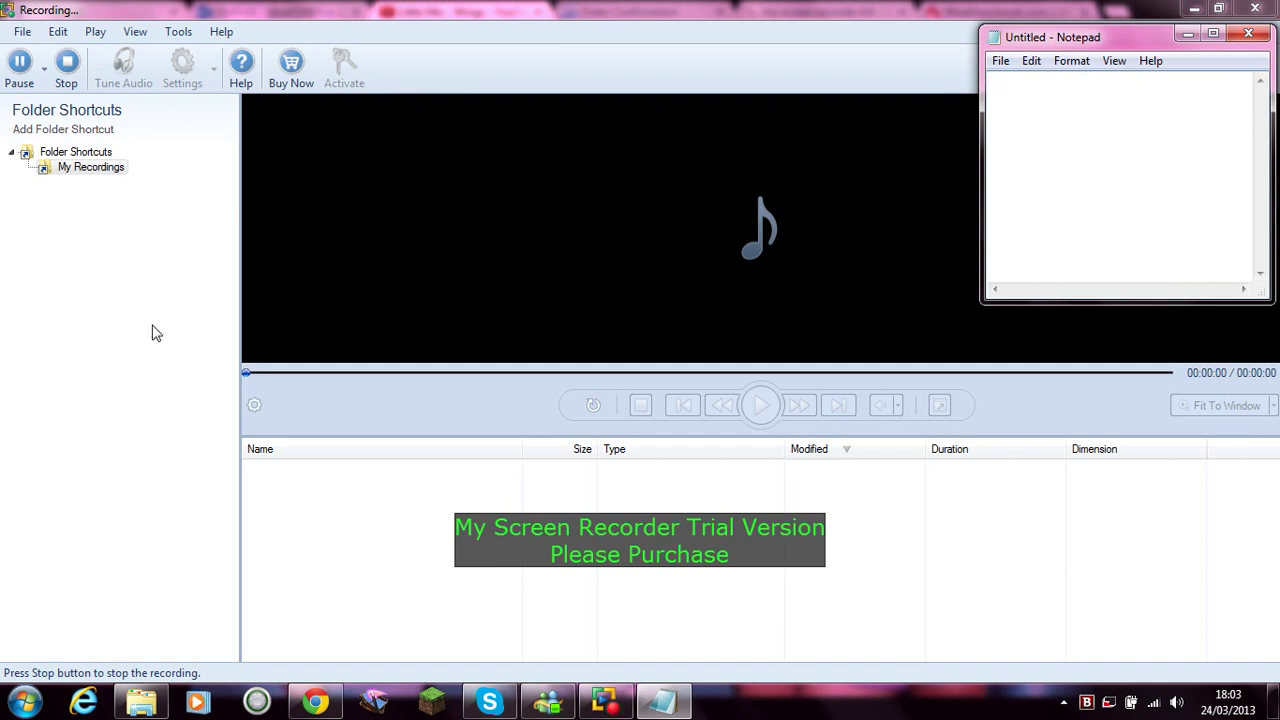
Examine My Screen Recorder's file, edit, playback, view, tools and help commands, including the launchable programs and the sorting options
click(64, 78)
click(22, 31)
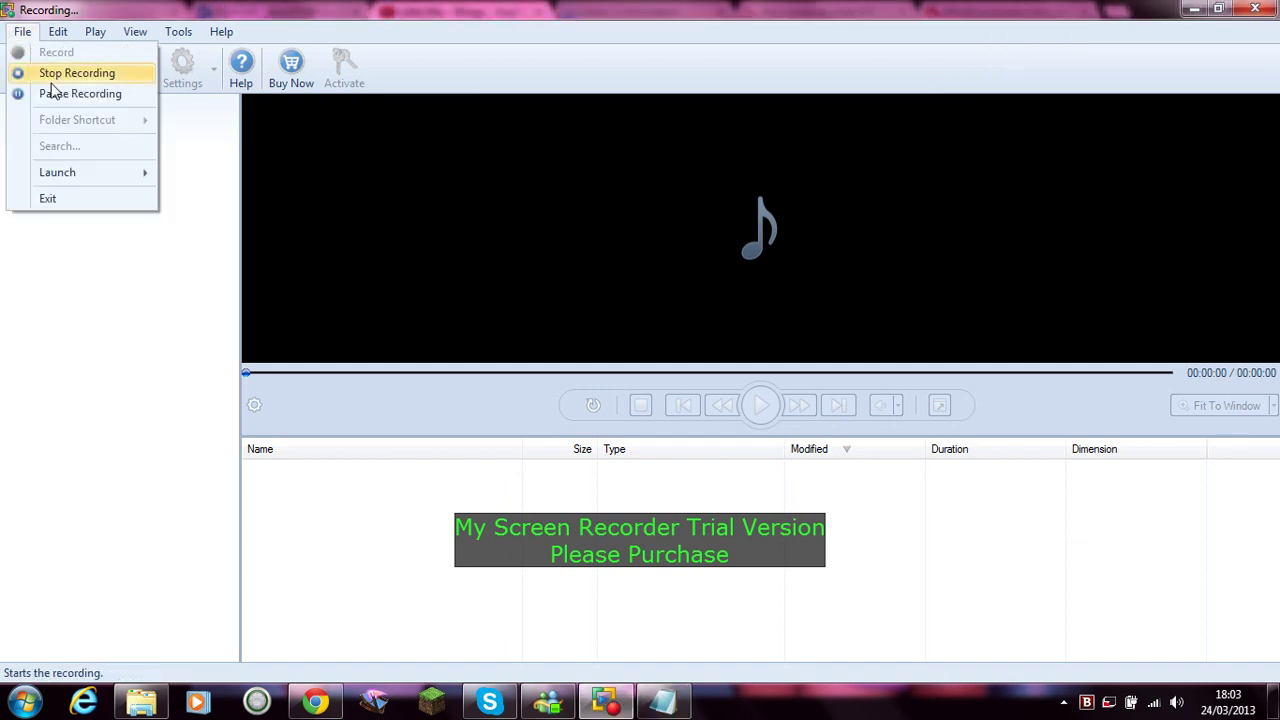
mouse_move(77, 172)
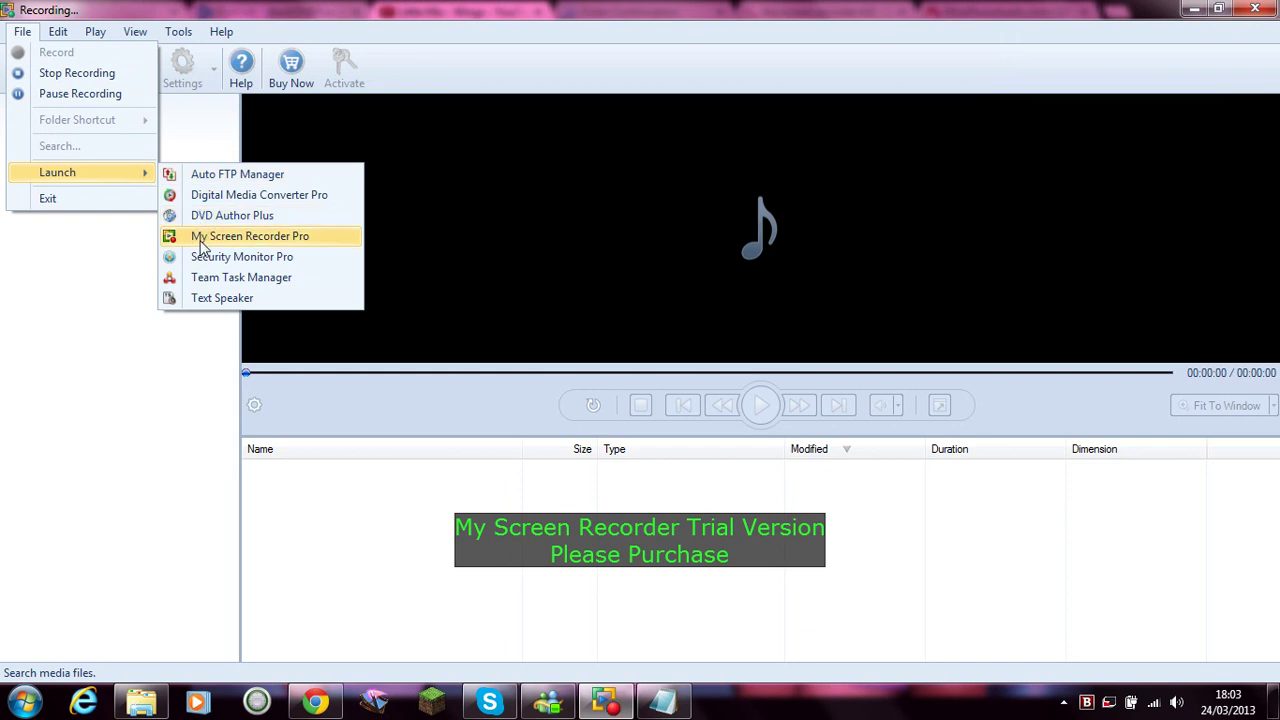
click(183, 371)
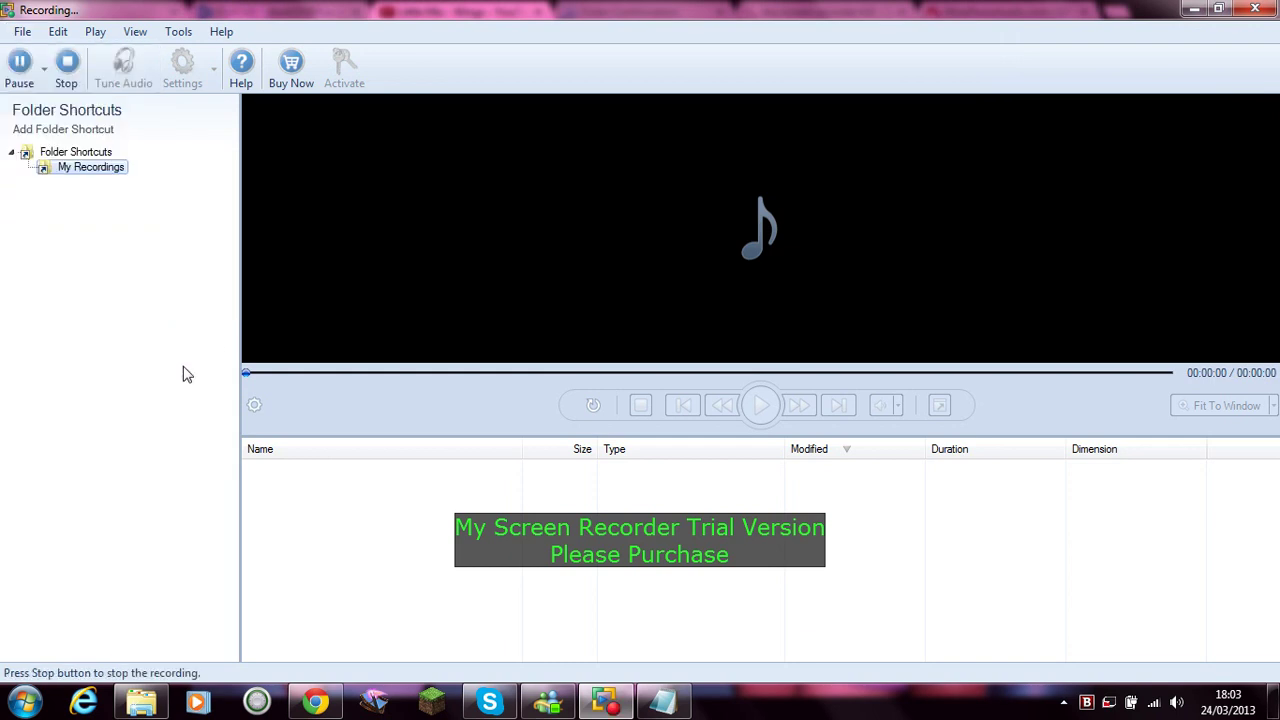
click(60, 31)
click(62, 32)
click(63, 33)
click(90, 30)
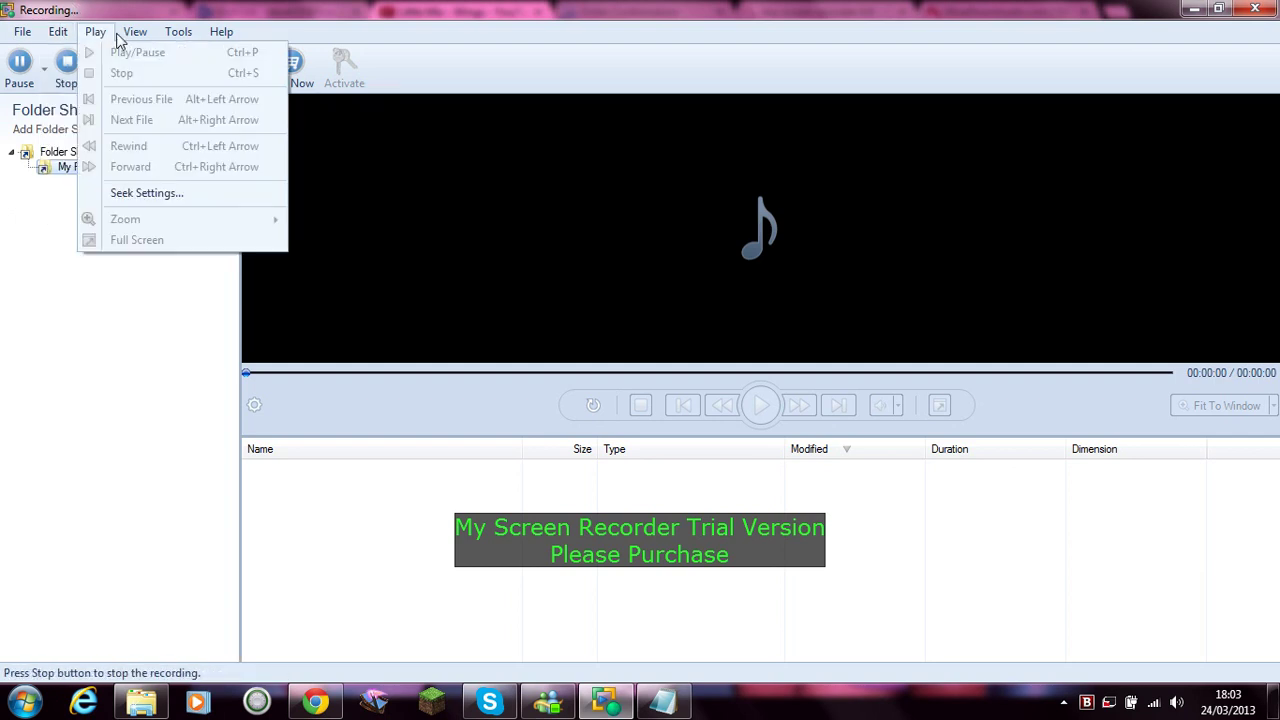
mouse_move(127, 36)
mouse_move(183, 134)
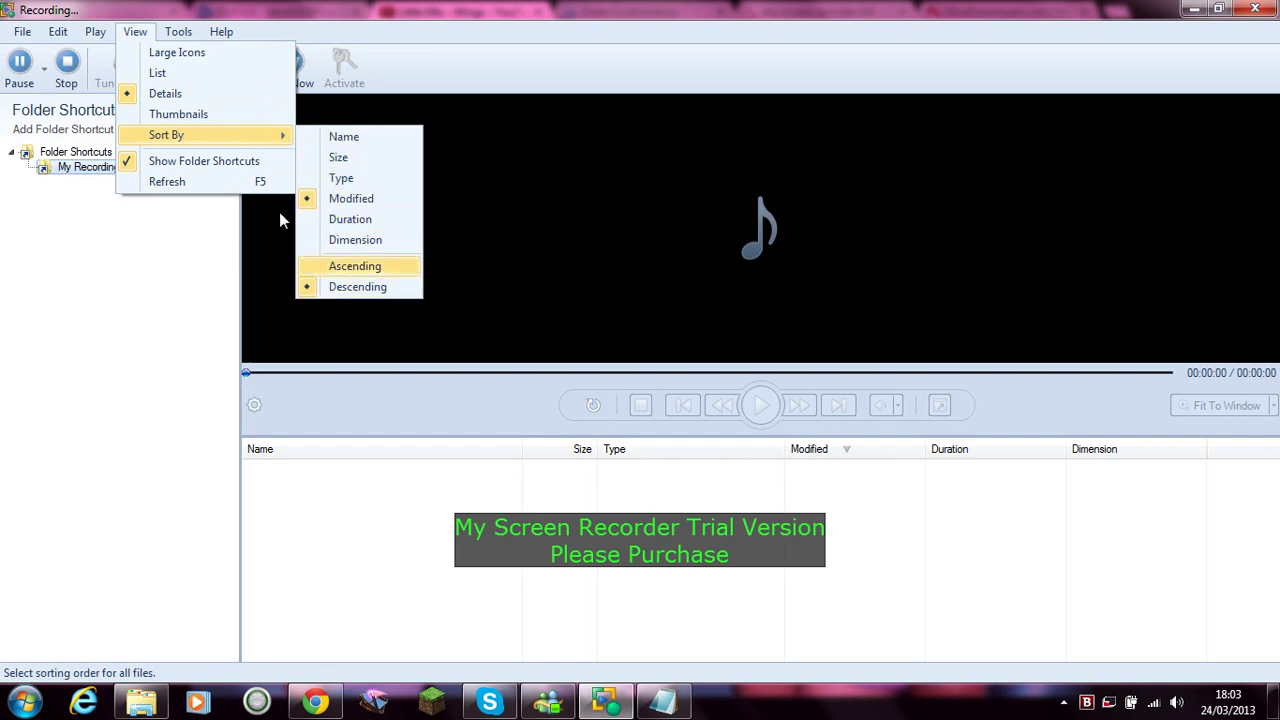
click(352, 266)
click(179, 34)
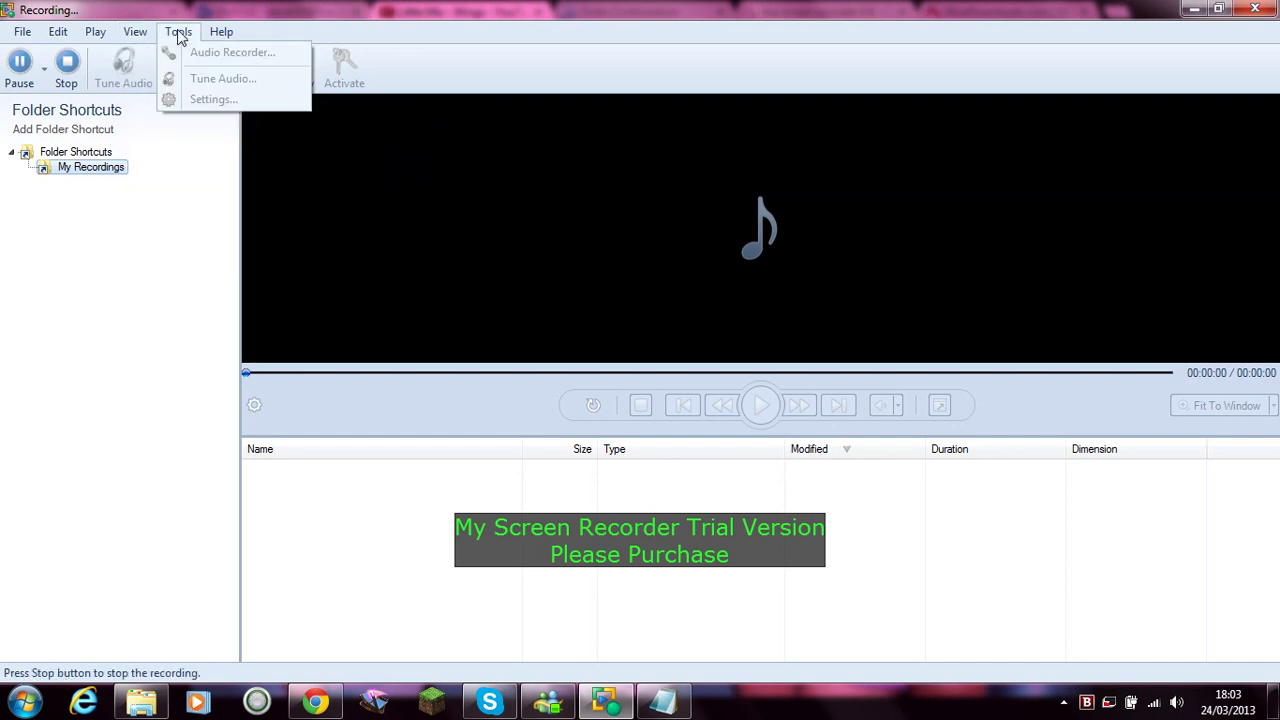
click(221, 32)
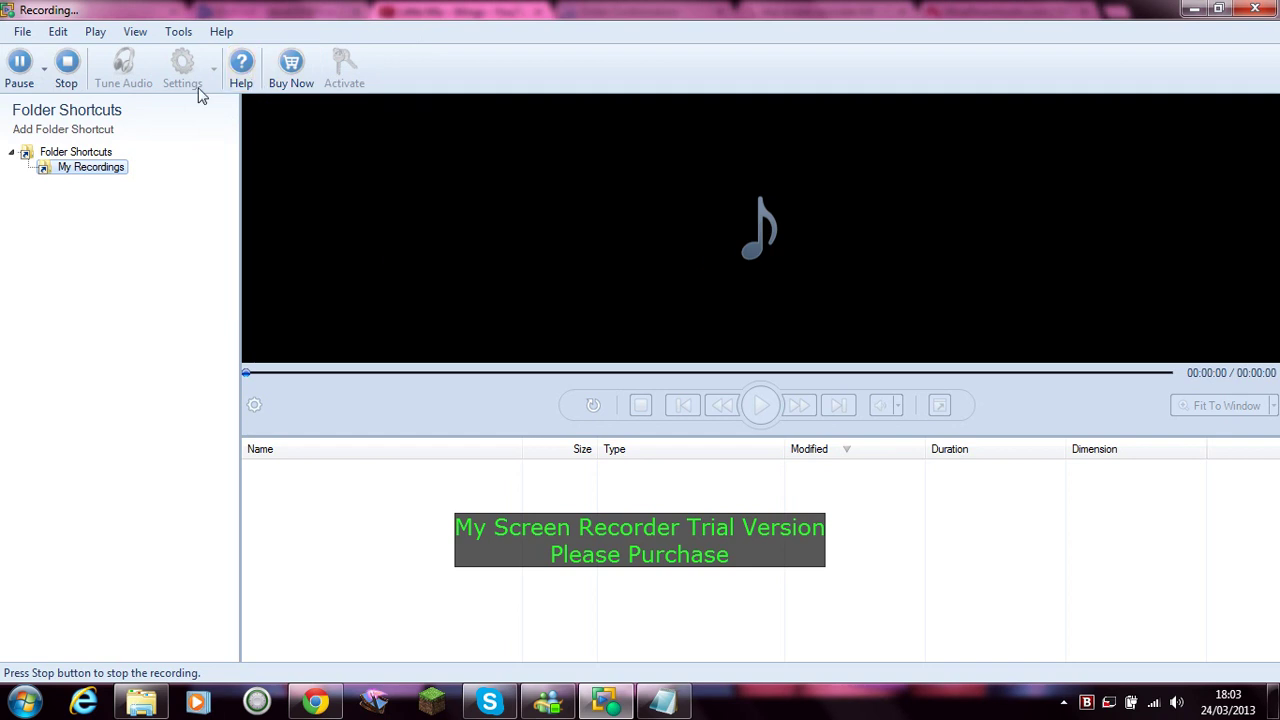
Collapse and re-expand the folder shortcuts, and show the contents of My Recordings
double_click(83, 152)
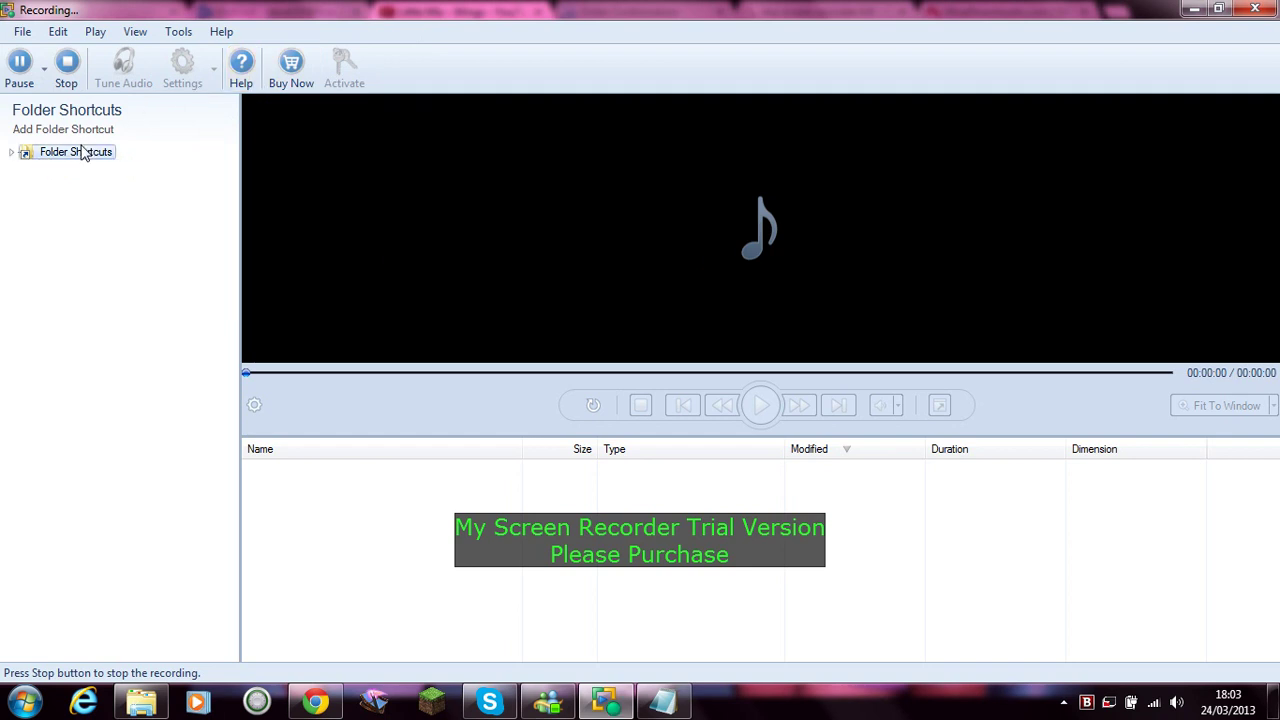
double_click(83, 152)
click(88, 167)
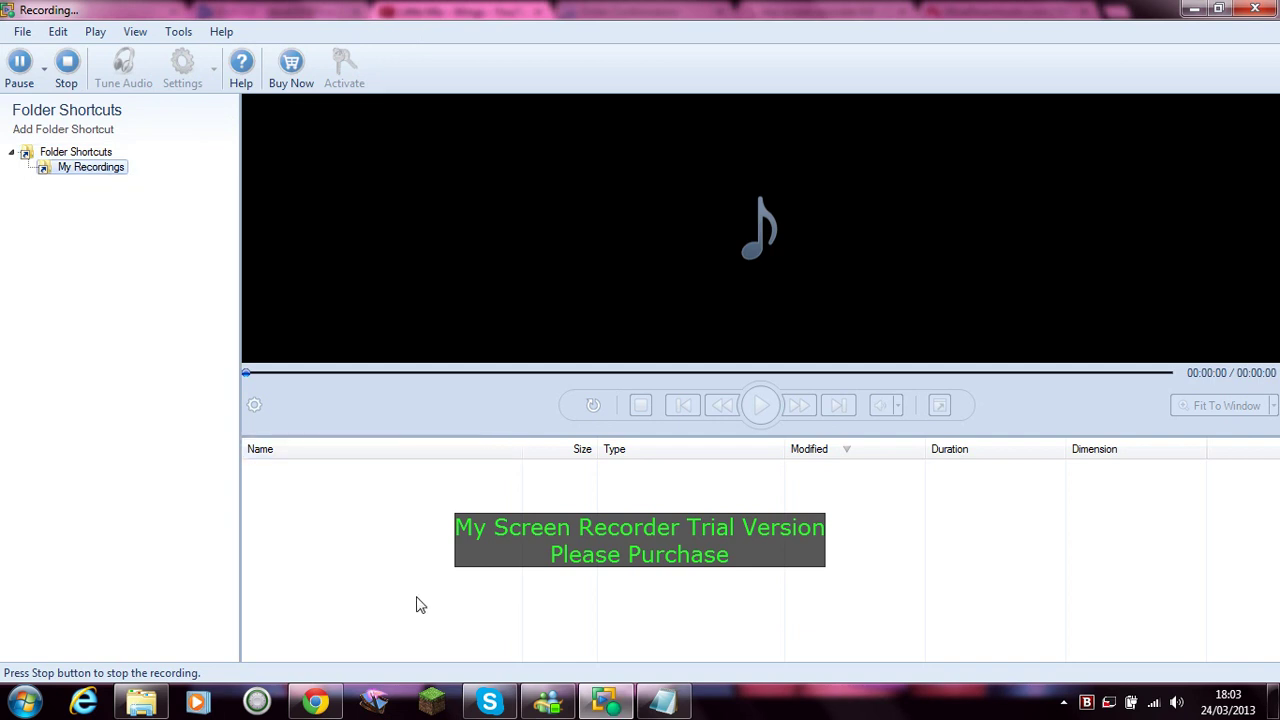
Bring up the empty Notepad note and write "As you can see i haven't got" and "any recordings in my recordings" on two lines
click(660, 703)
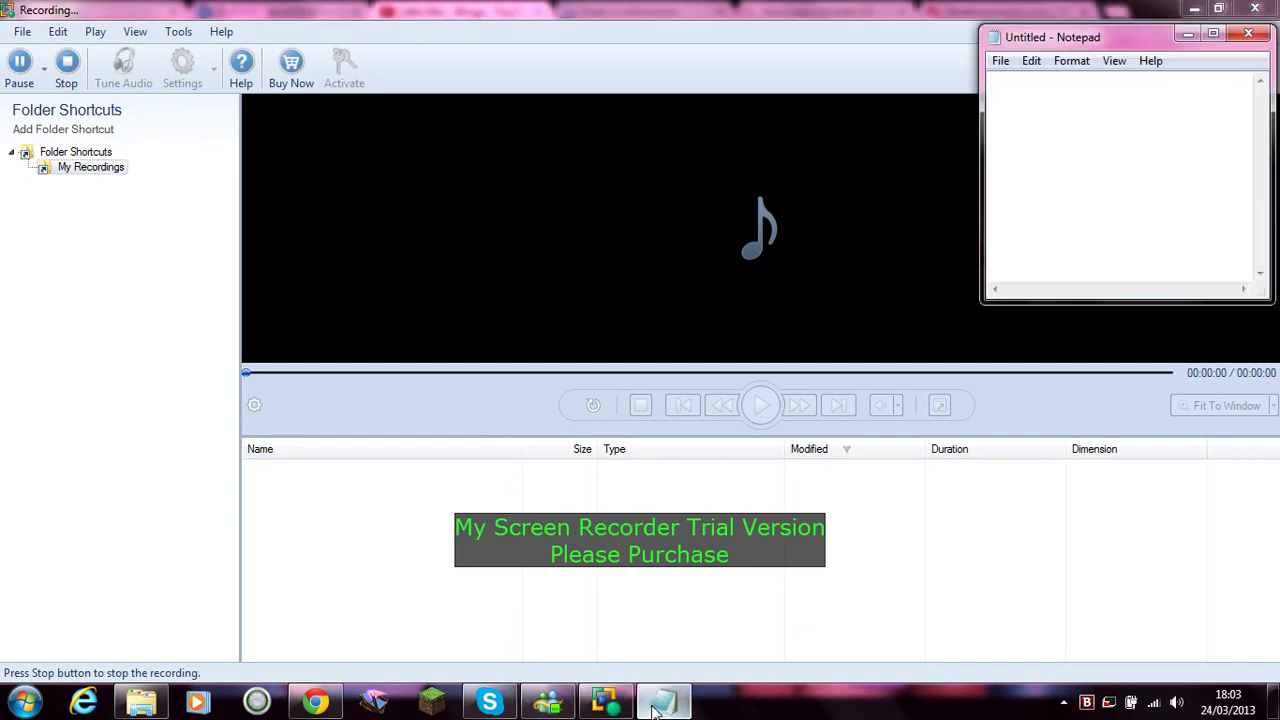
text(AS you can see i haven't got)
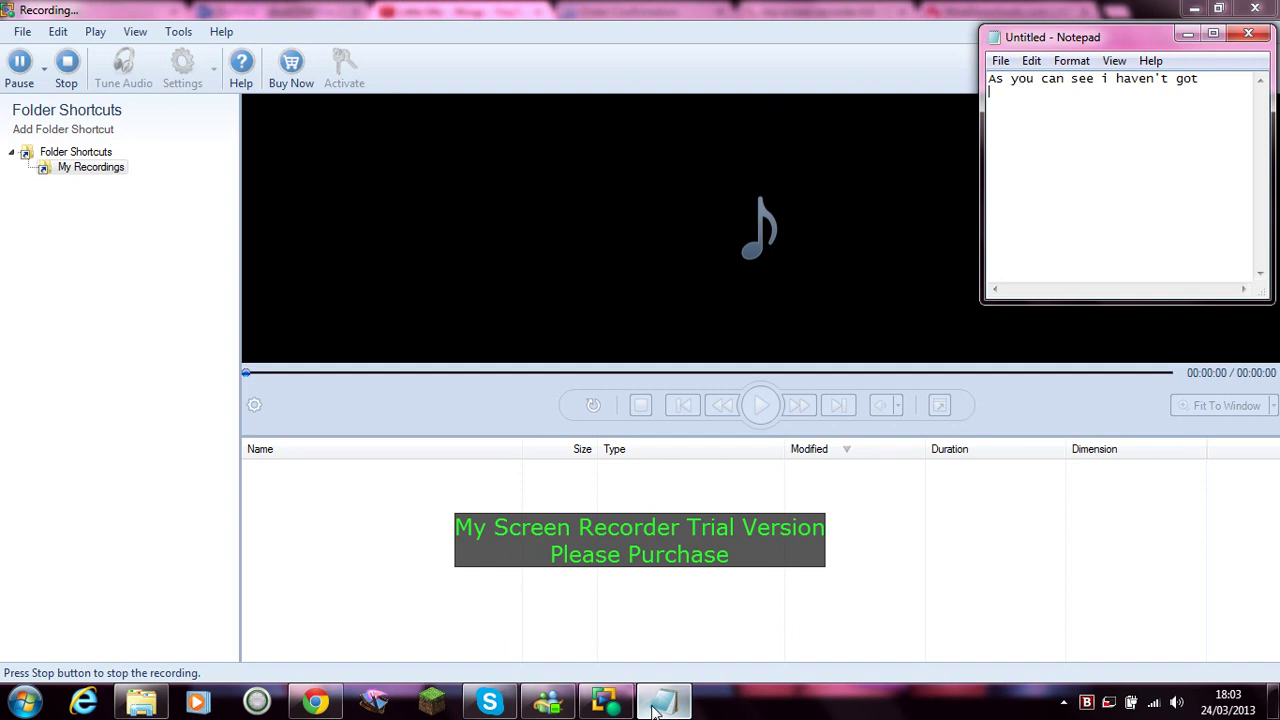
text(any recordings)
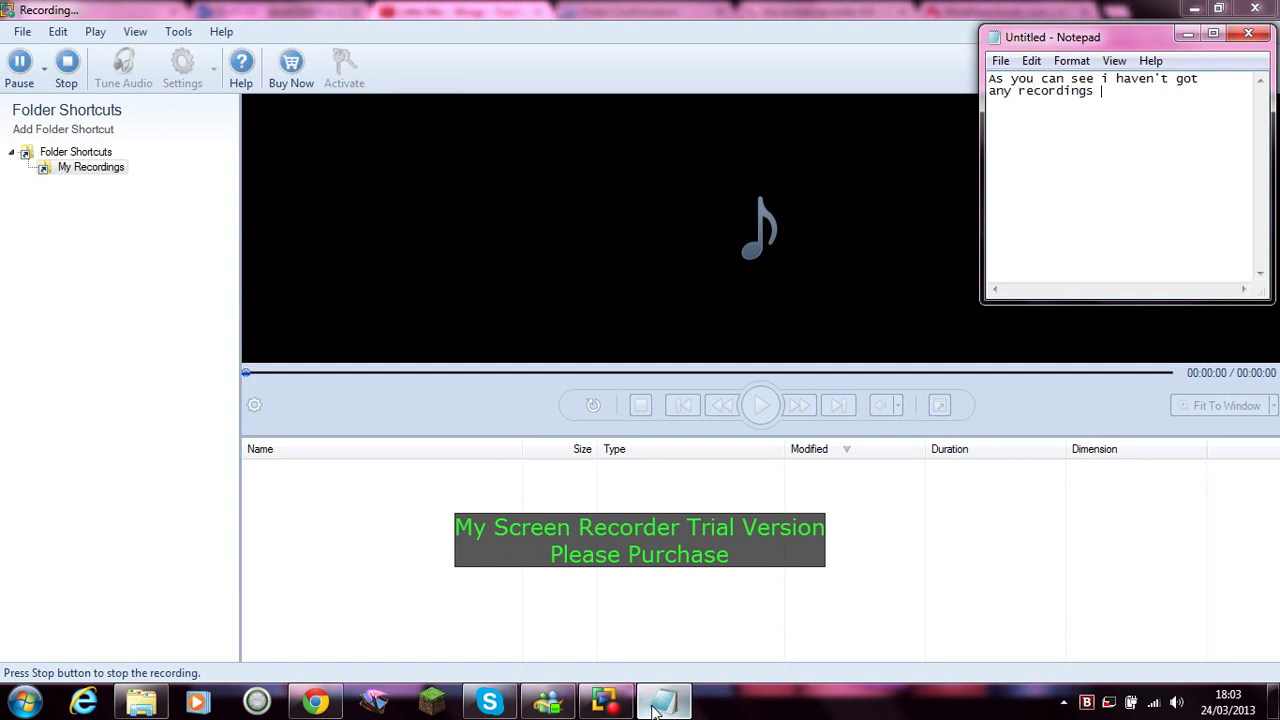
text( in my recordings fi)
key(BackSpace)
key(BackSpace)
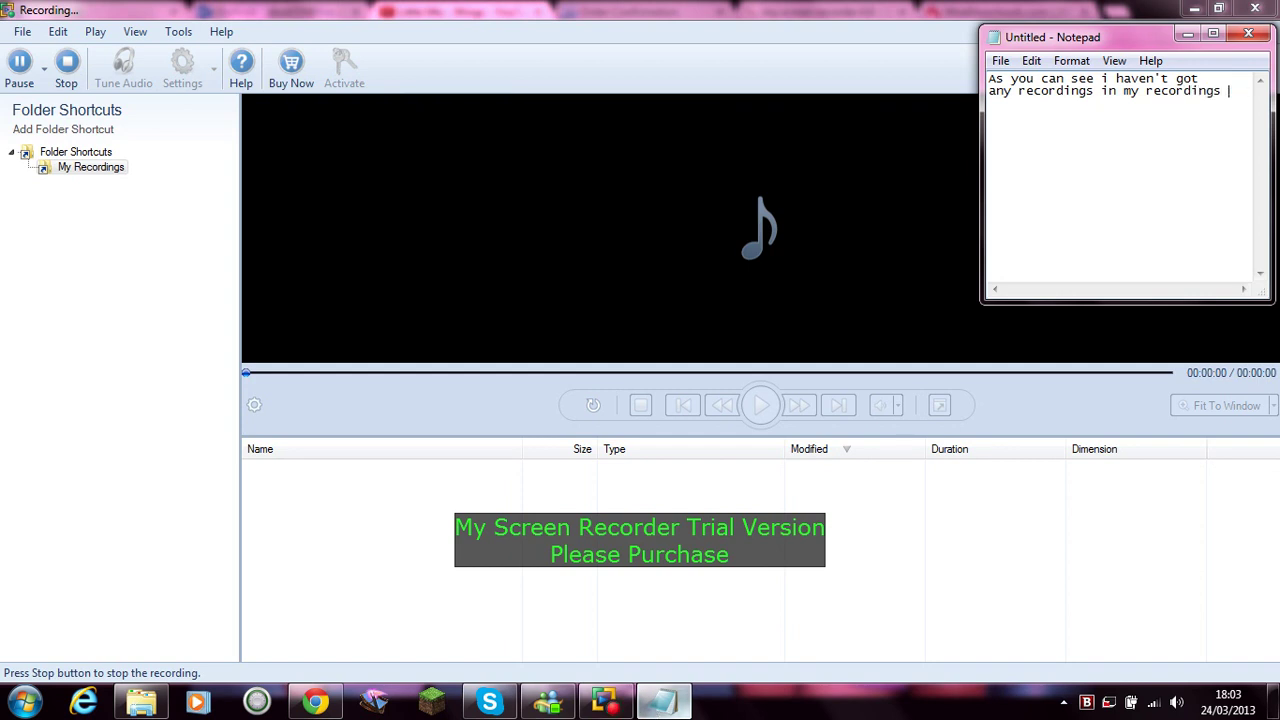
Continue the note on a new line with "file. If i had i'd show you how to copy them into you documents."
key(Return)
text(file. If i had i'd show)
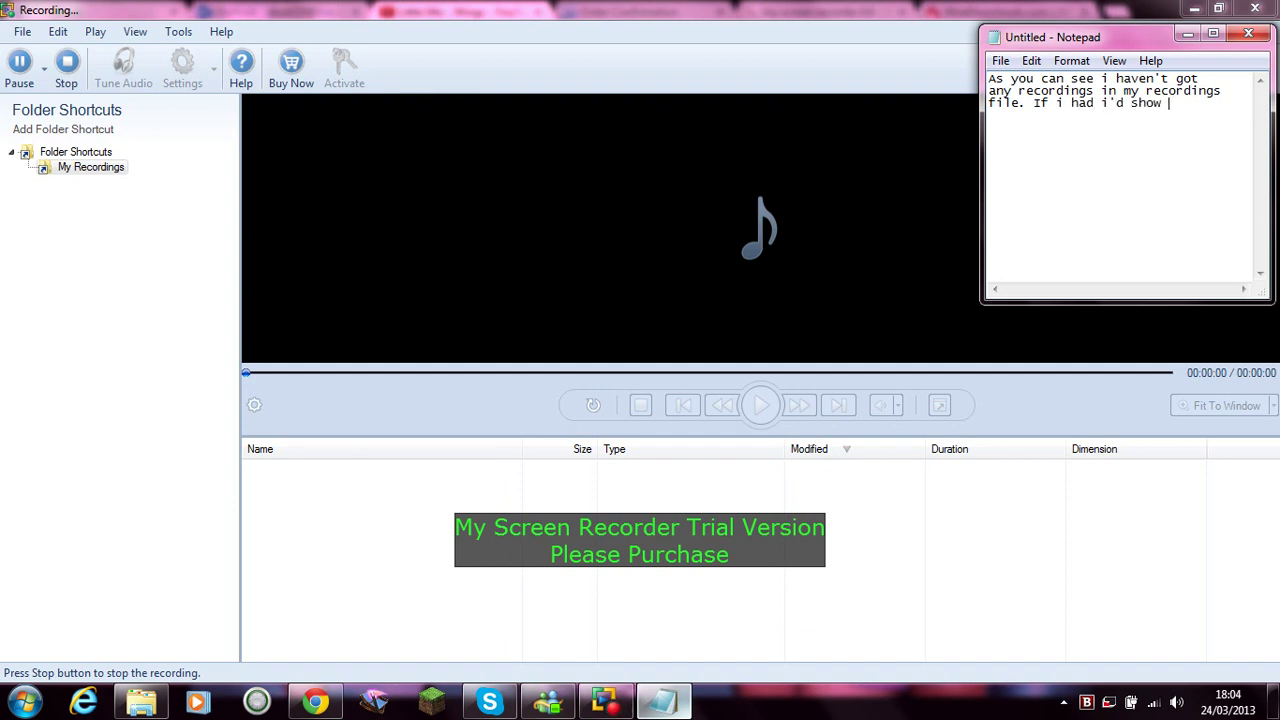
text( you )
text(how )
text(to copy them int)
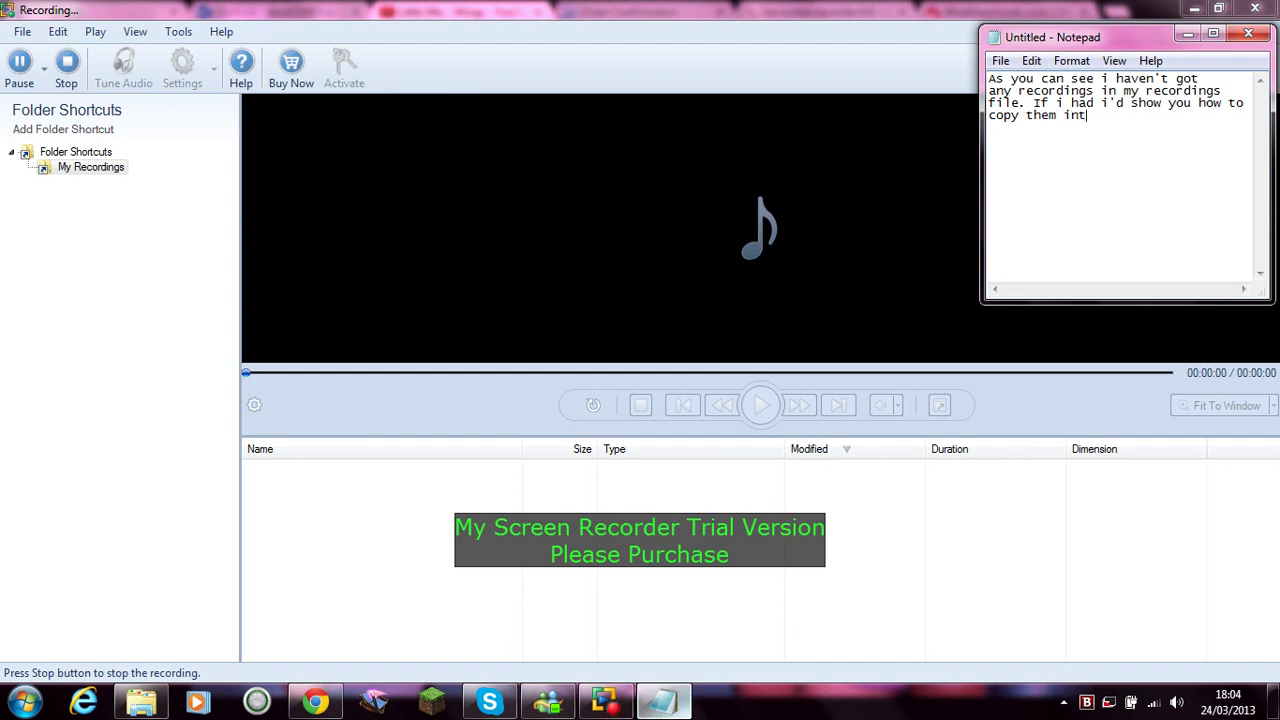
text(o you documents. Afte)
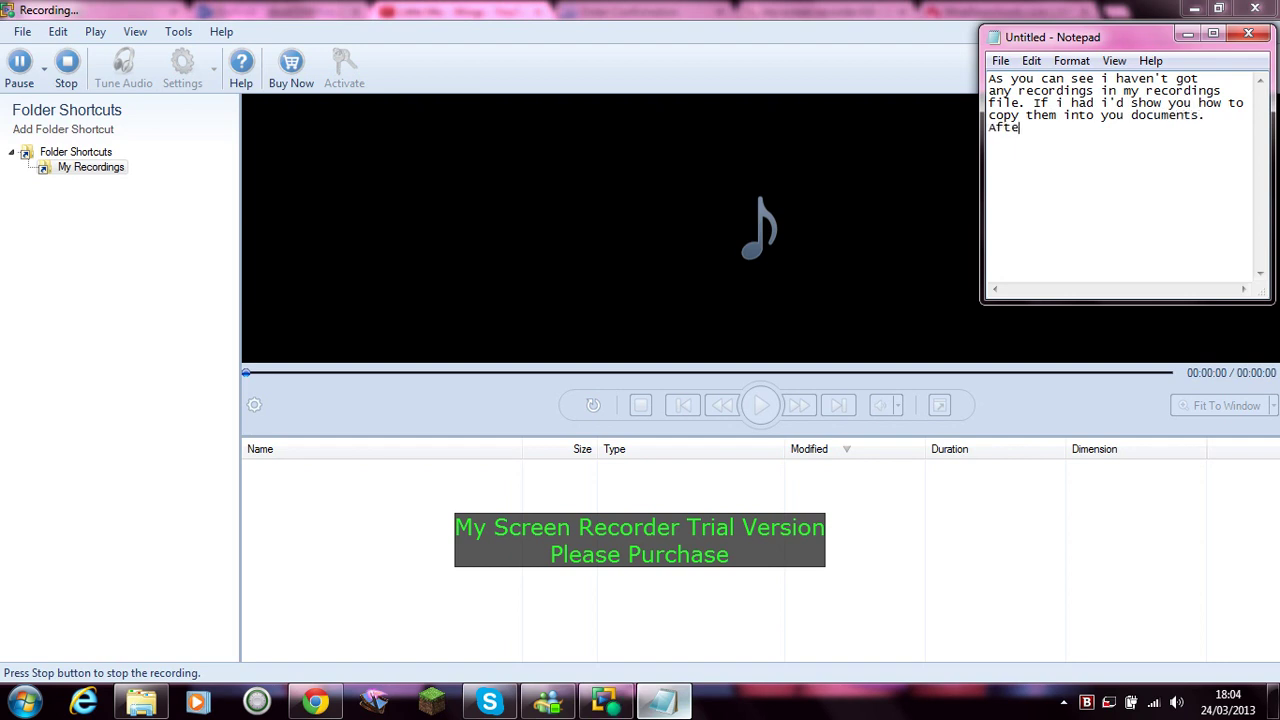
Complete the note's last sentence as "After this video has completed i will make another one that shows you have to do it."
text(r this vido)
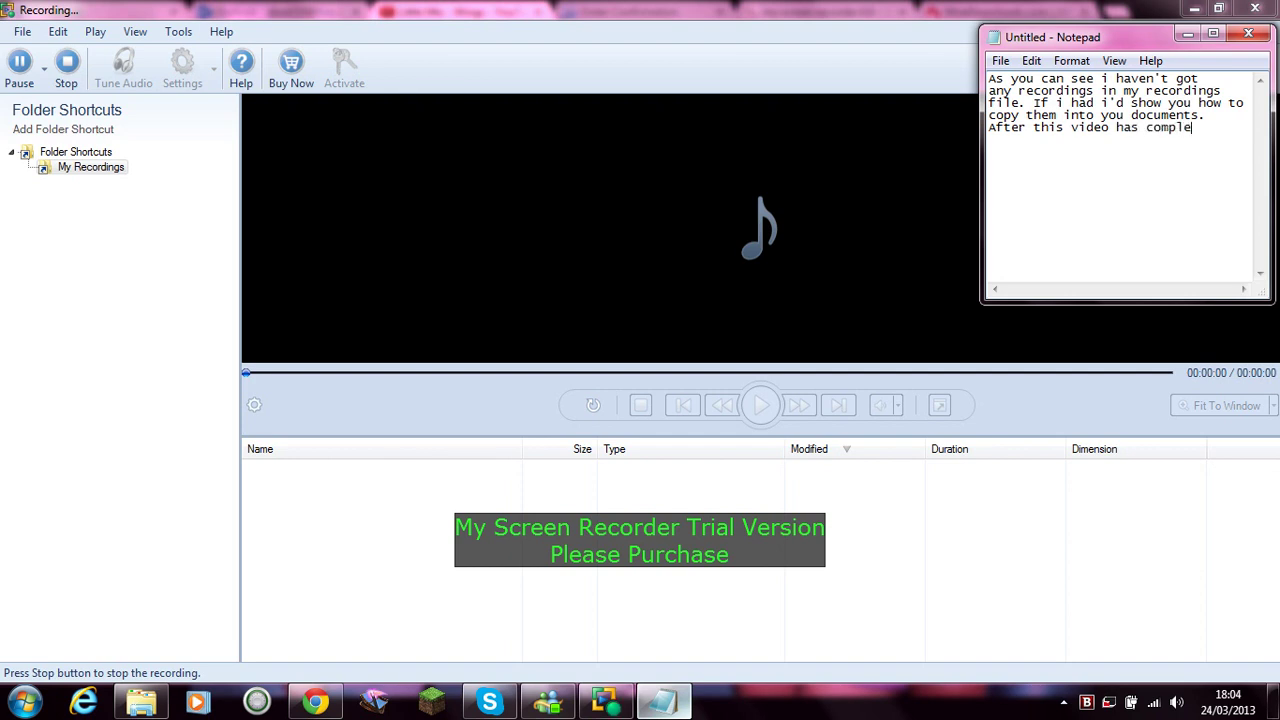
text(ted i )
text(wi)
text(ll make ano)
text(ther o)
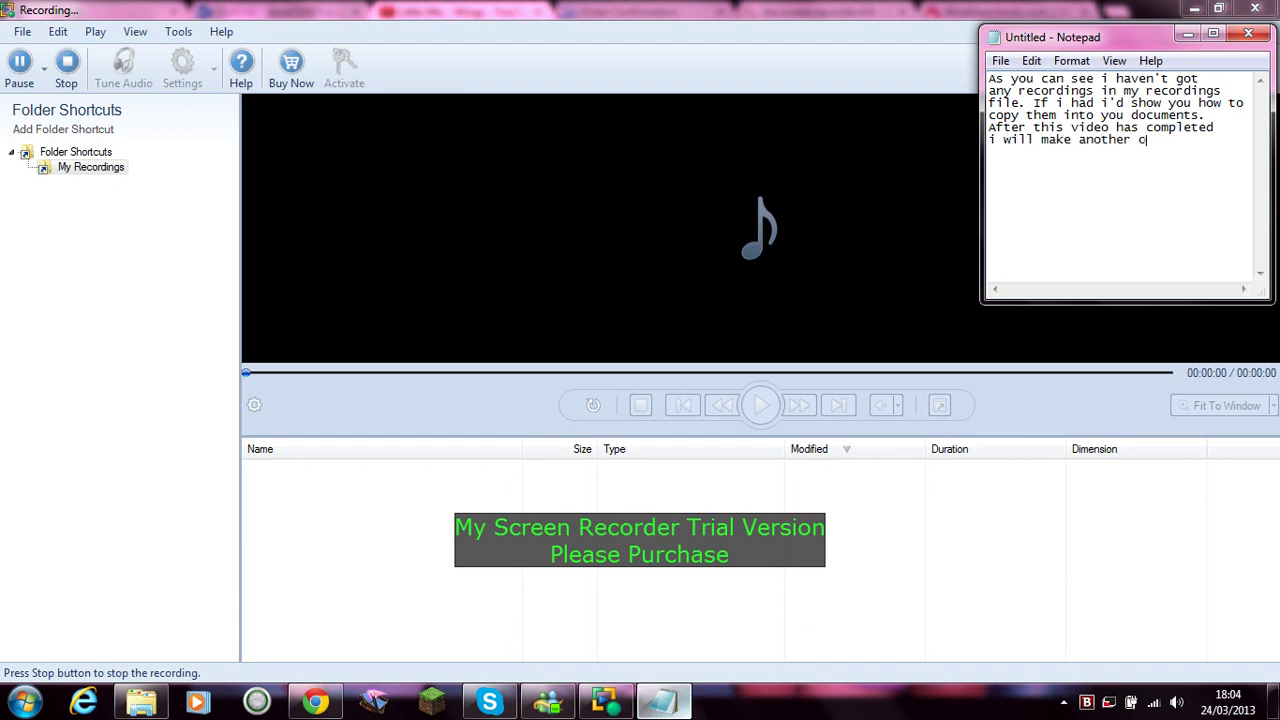
text(ne that shows)
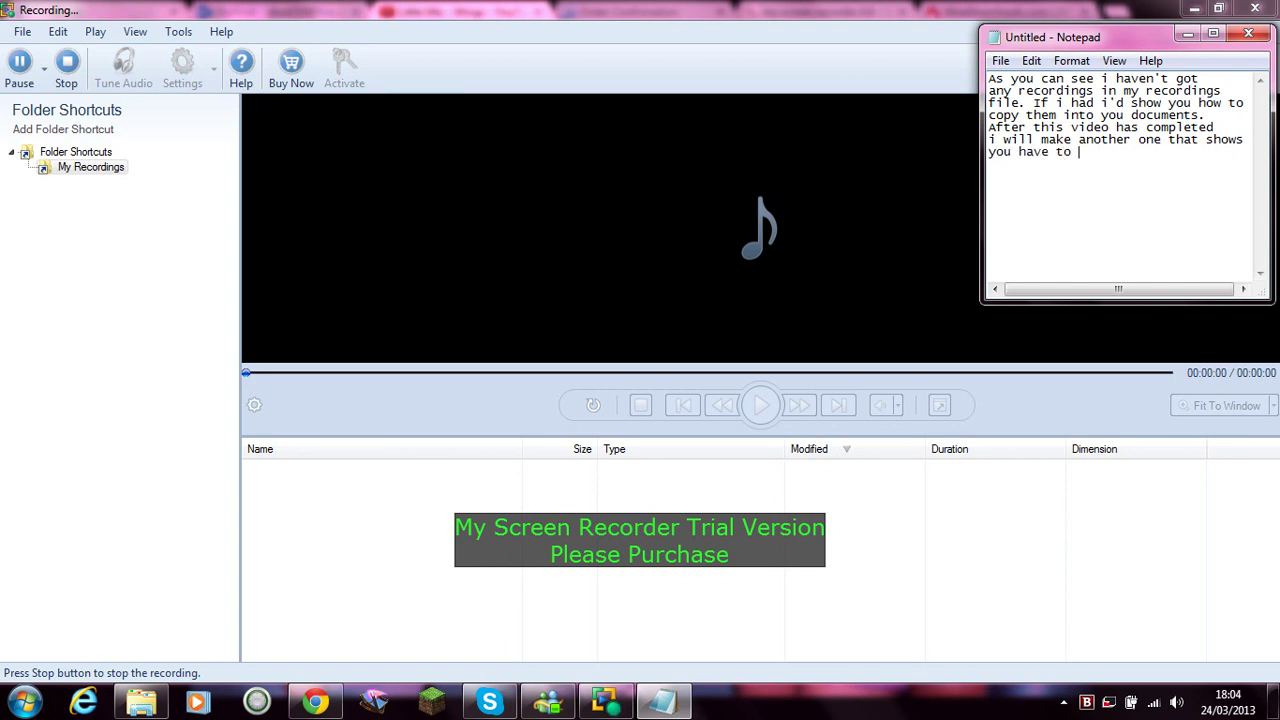
text(do it.)
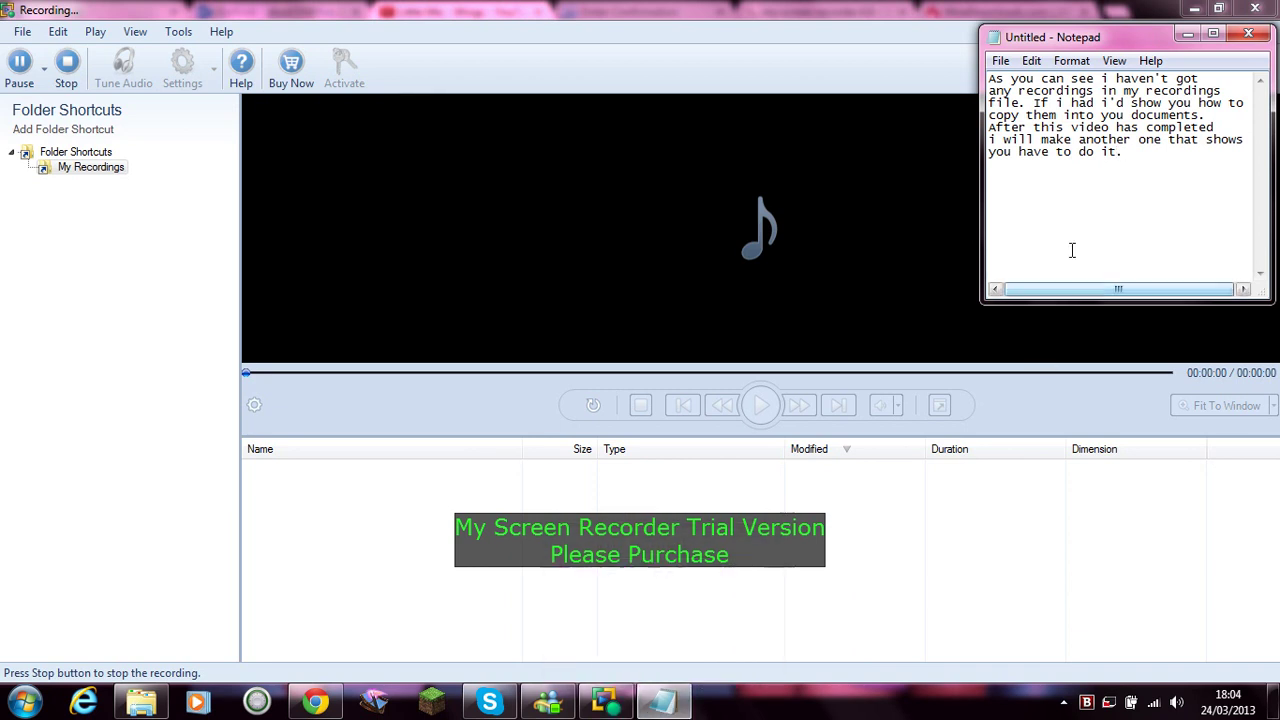
Replace the whole note with "Thank you for watching" and, on a second line, "I hope my video helped you!!!"
drag(1148, 155, 922, 73)
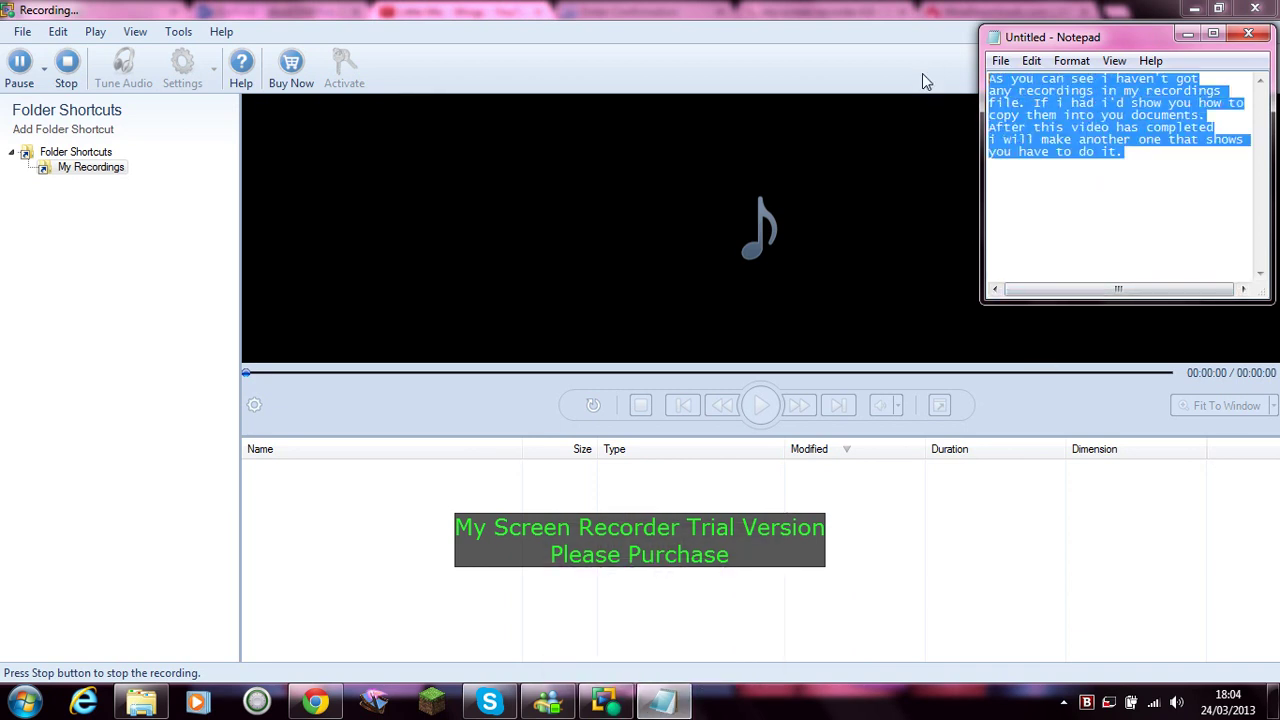
key(BackSpace)
text(Th)
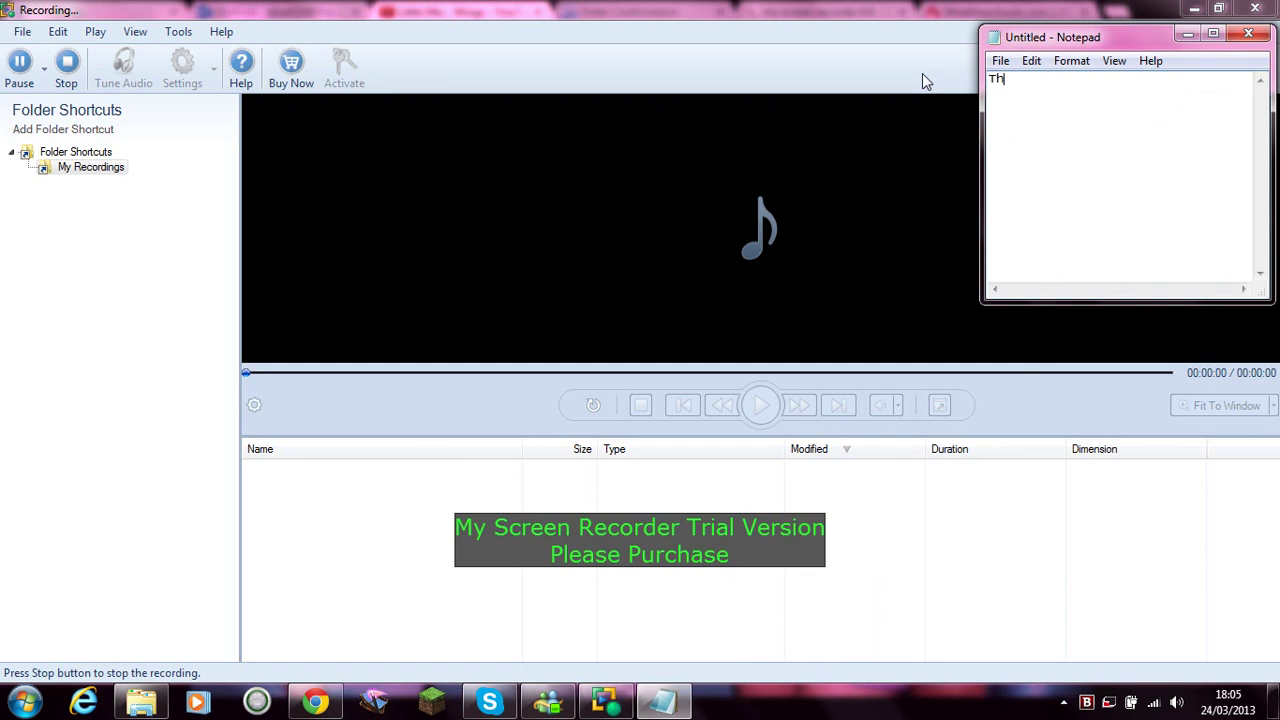
text(ank you for)
text(watching)
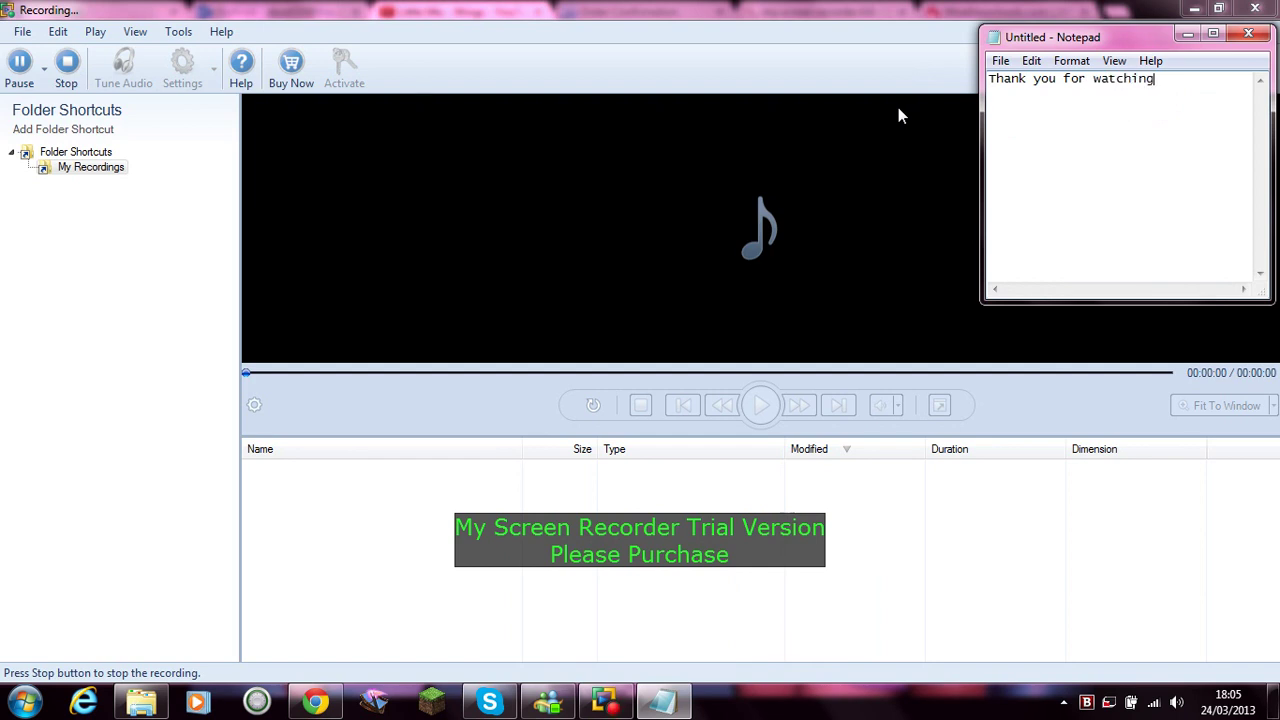
key(Return)
text(I hope my video helped )
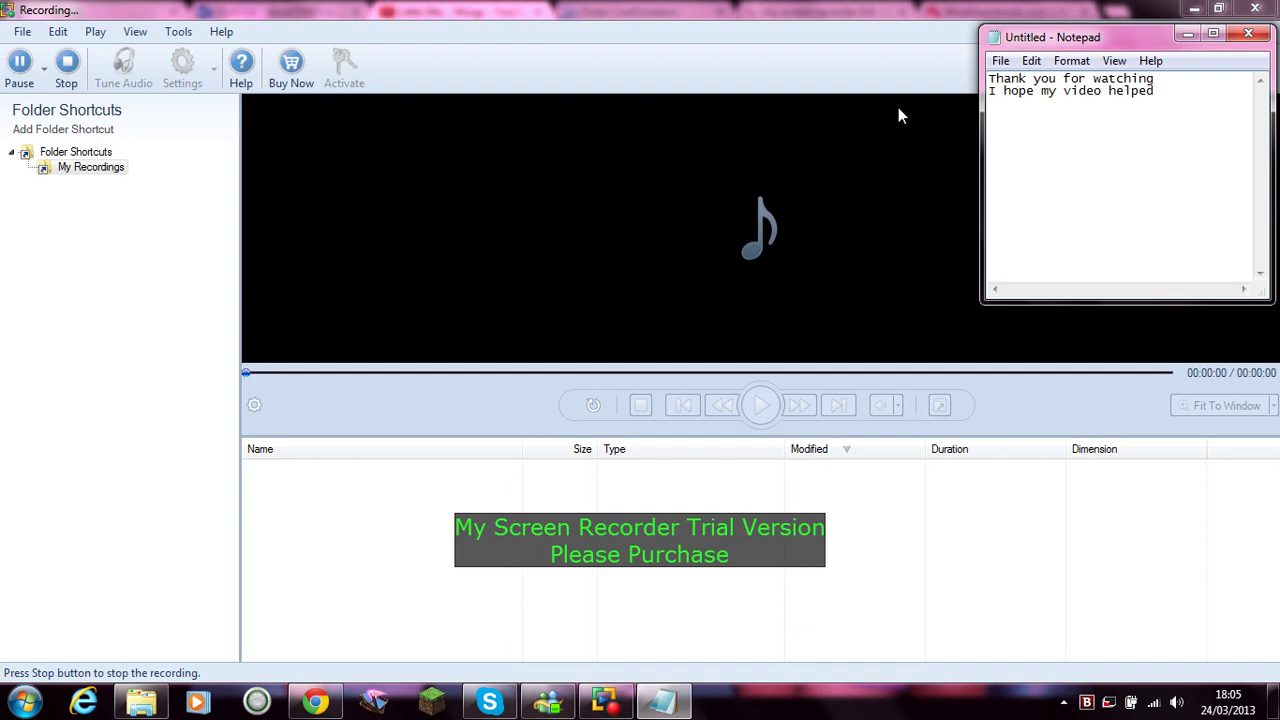
text(you!!!)
key(Return)
Add "For more videos by me go onto my channel -" with the channel name, and end the note with "Thank you byee!!" on its own line
text(For more videos by me go on)
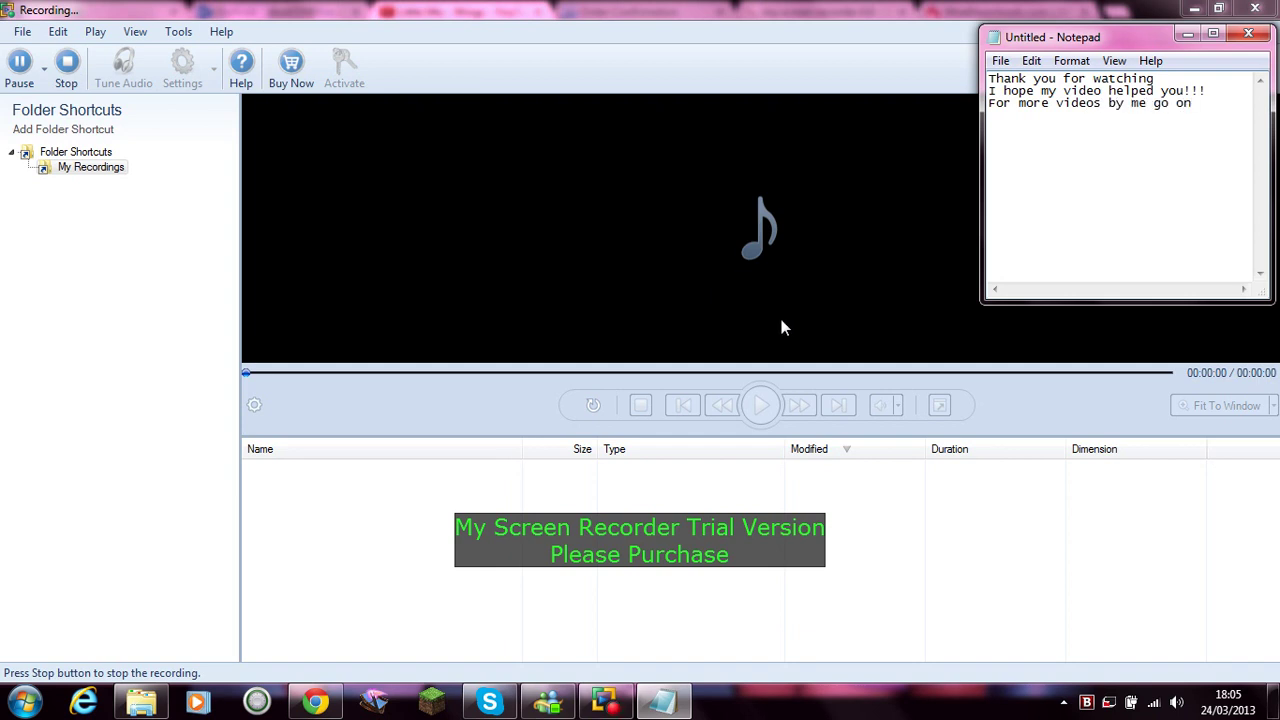
text(to)
key(Return)
text(my channel - littlemis)
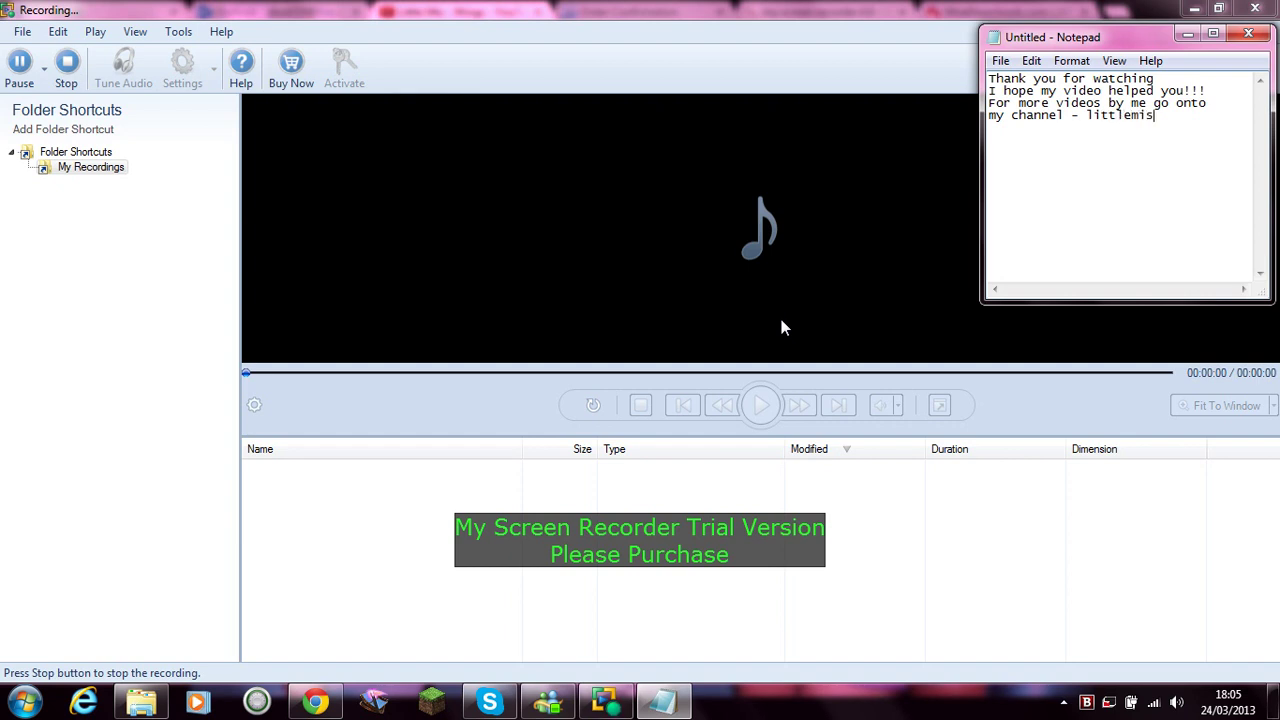
text(scherry2013)
key(Return)
text(Thank you )
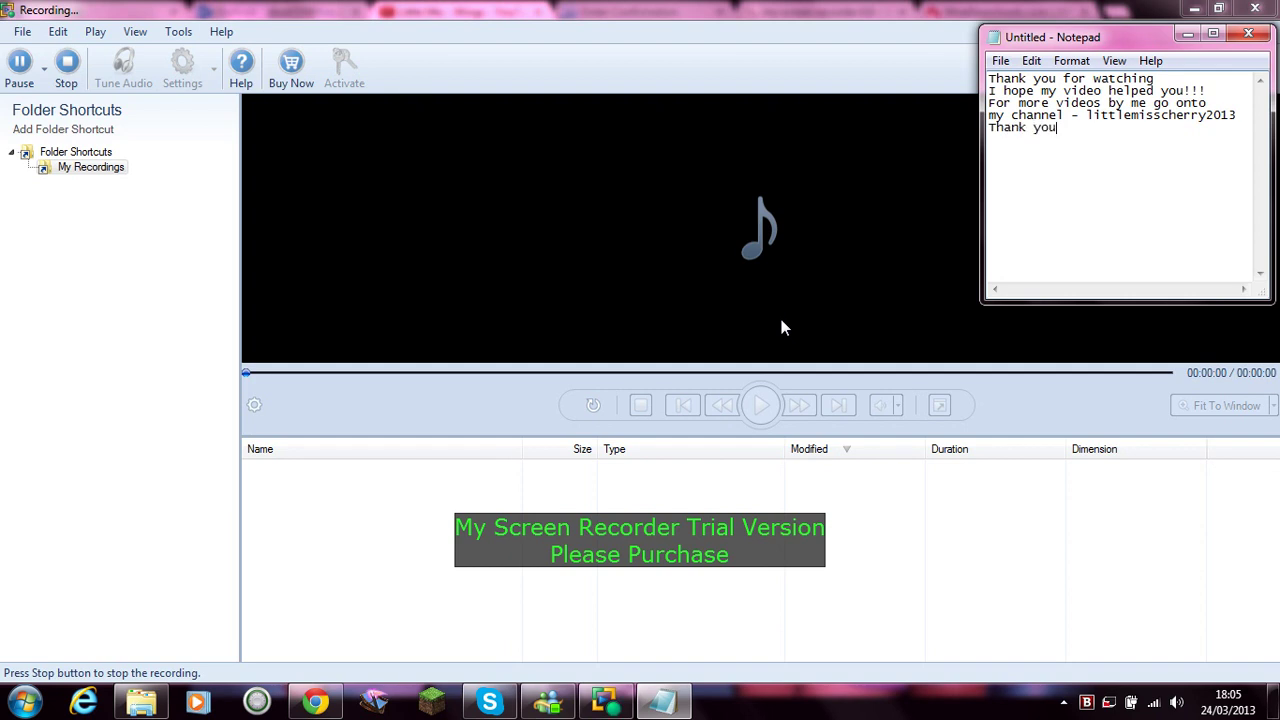
text(byee!!)
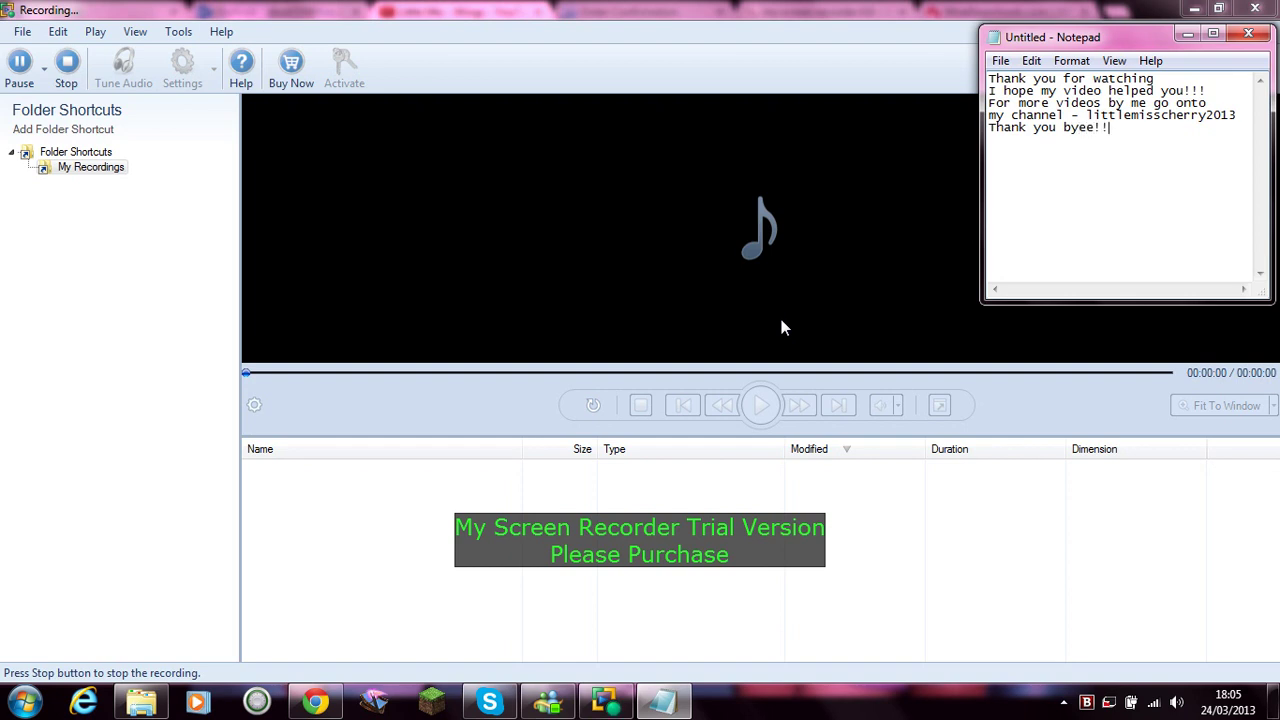